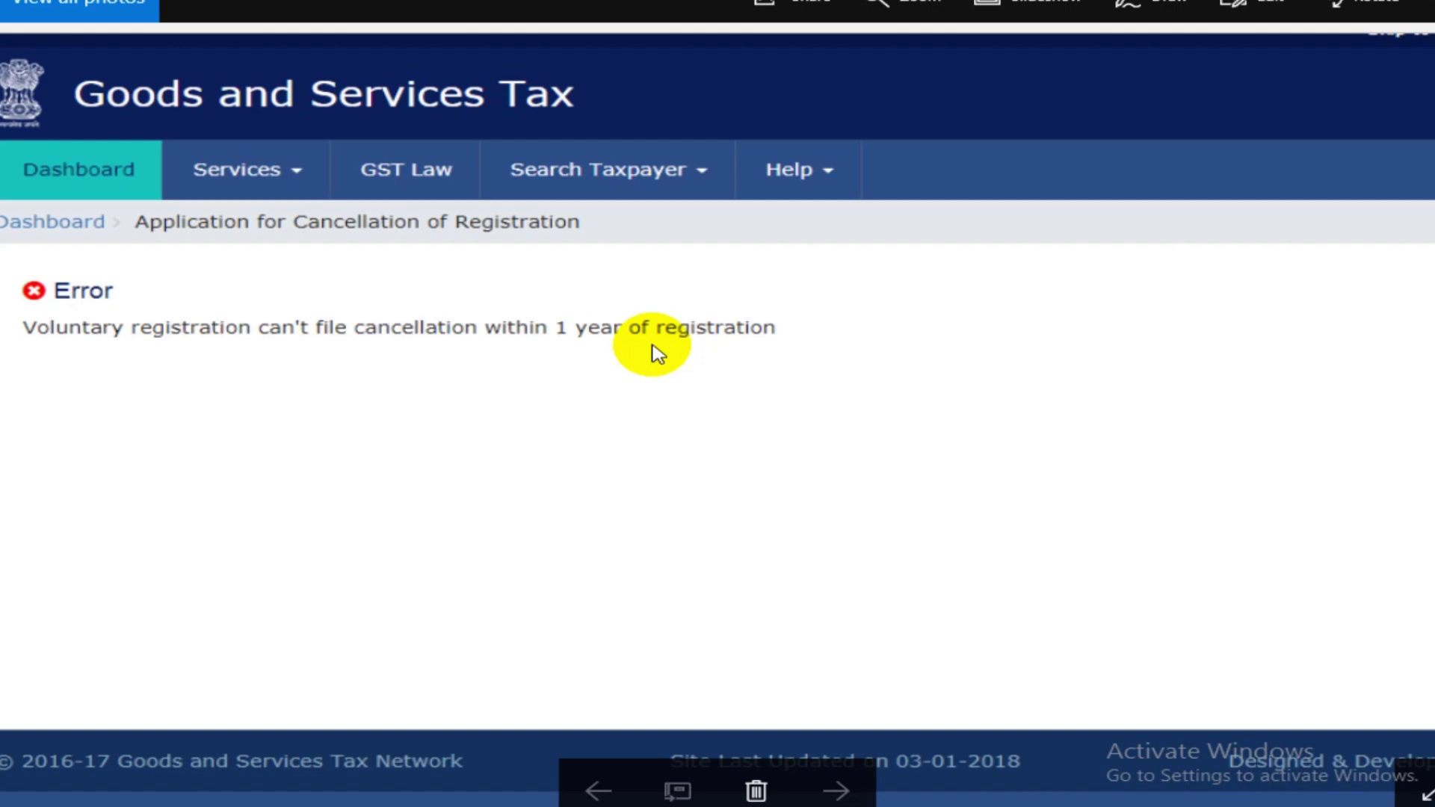
# Step: Open the Application for Cancellation of Registration from the registration services on the GST dashboard
pyautogui.press('Right')
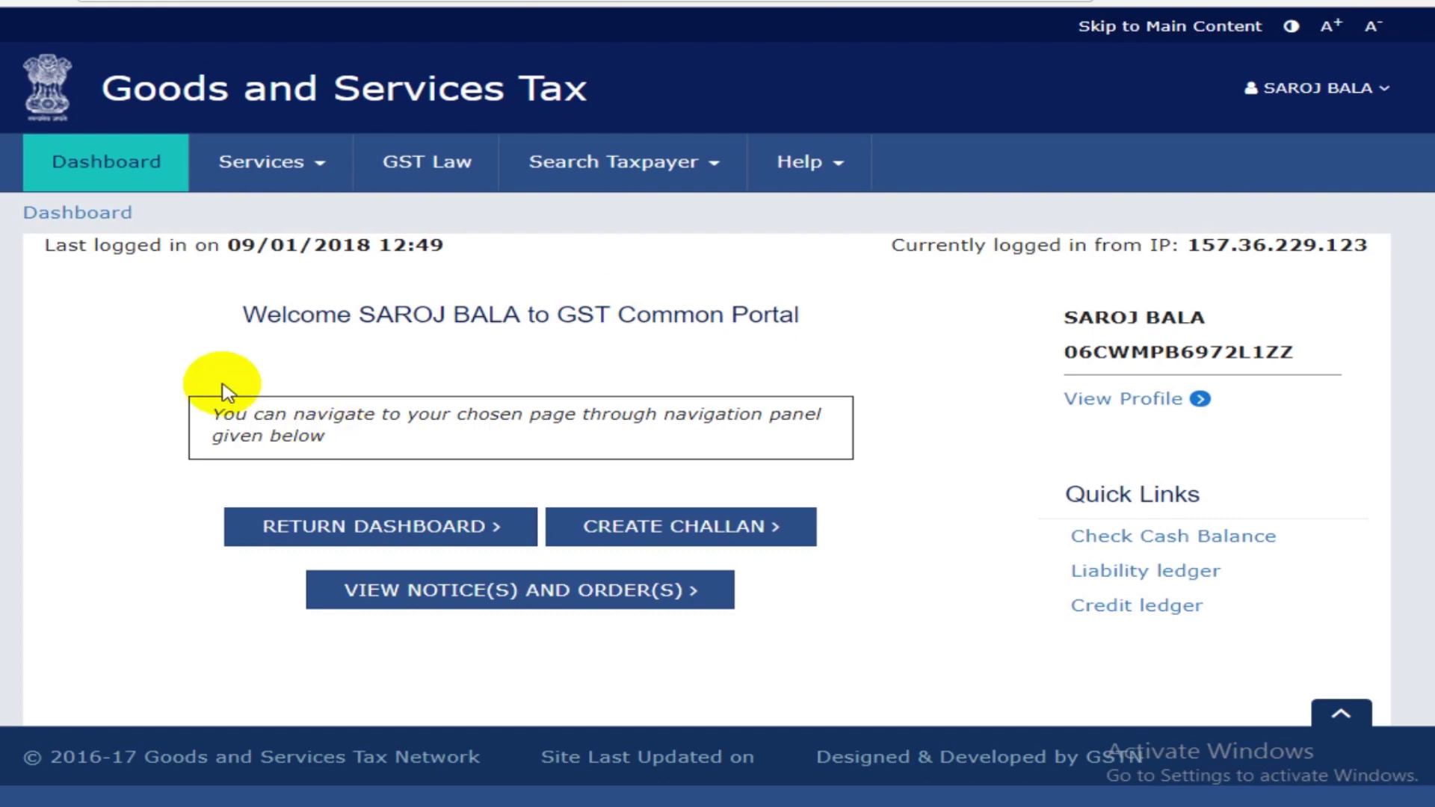
pyautogui.scroll(2, 222, 392)
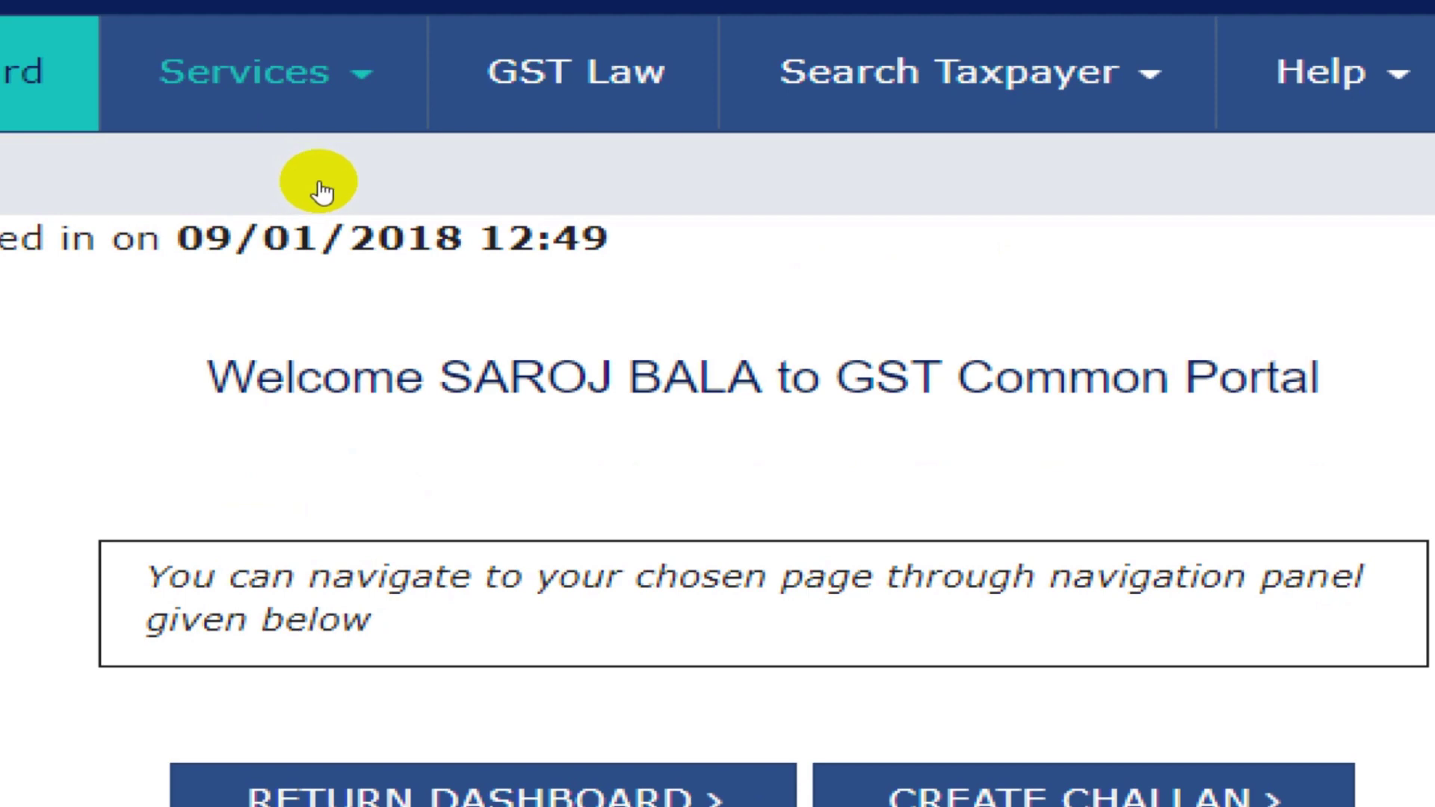
pyautogui.moveTo(320, 186)
pyautogui.moveTo(23, 177)
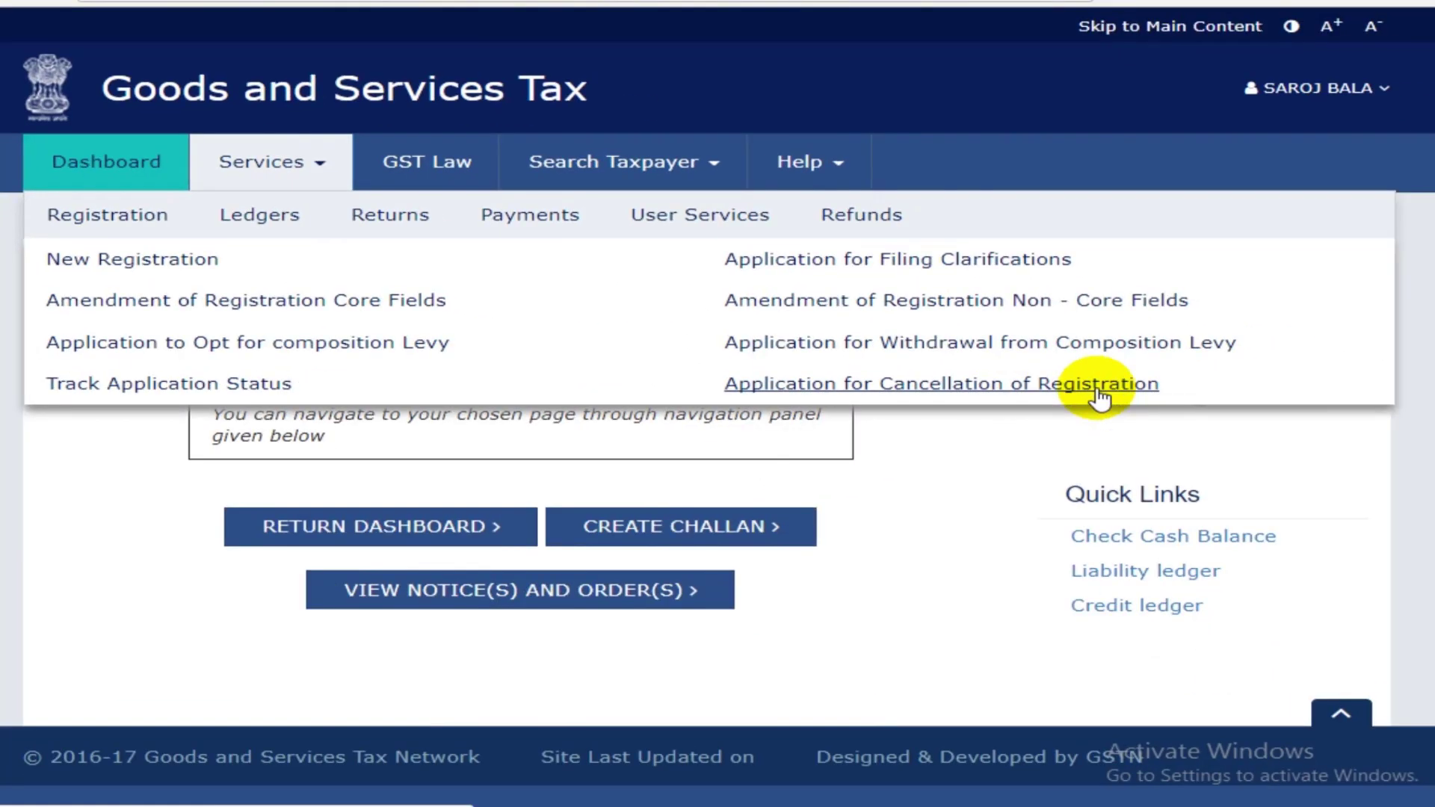
pyautogui.click(1099, 385)
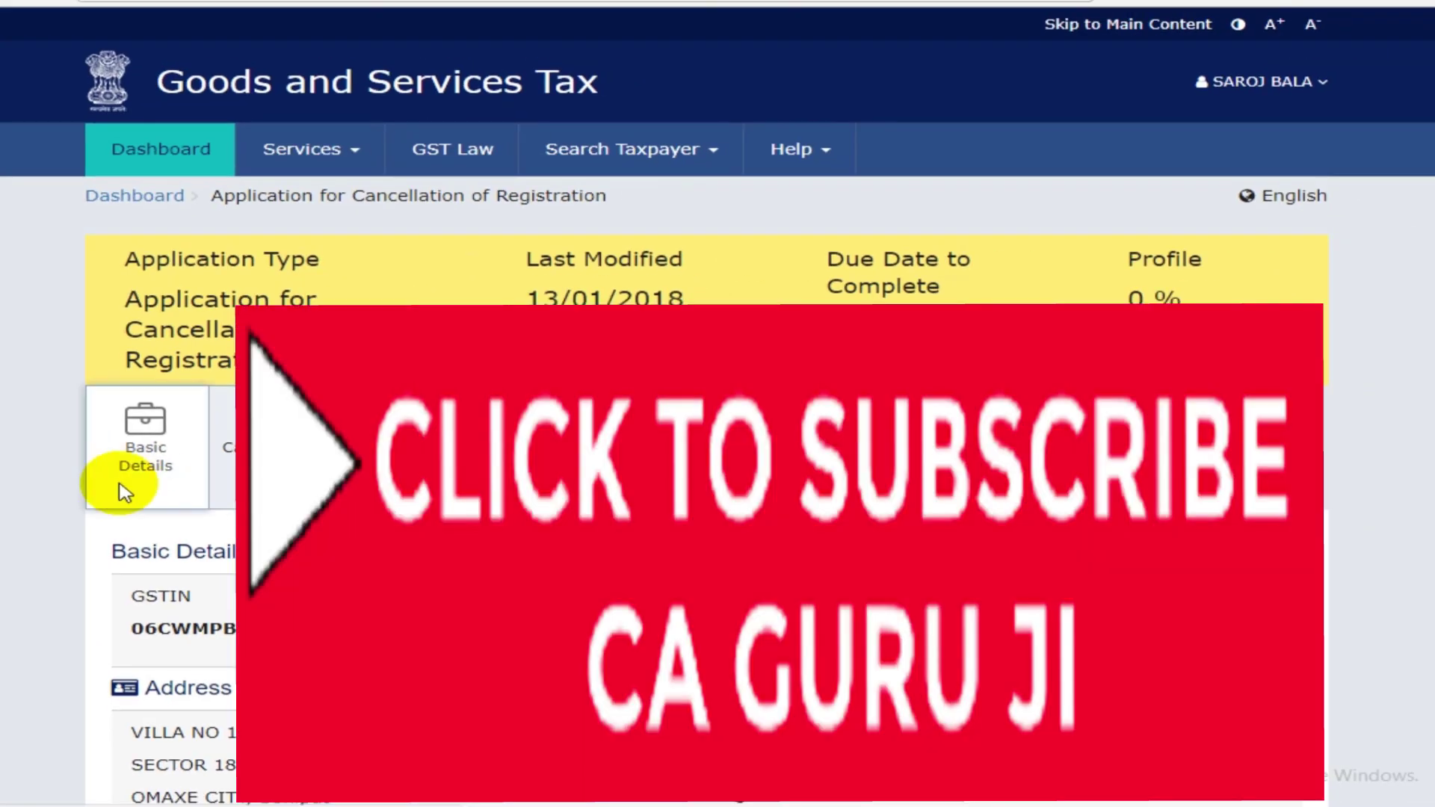
# Step: Go through the Basic Details and Address for Future Correspondence sections, then save and continue to Cancellation Details
pyautogui.click(282, 515)
pyautogui.scroll(-3, 218, 684)
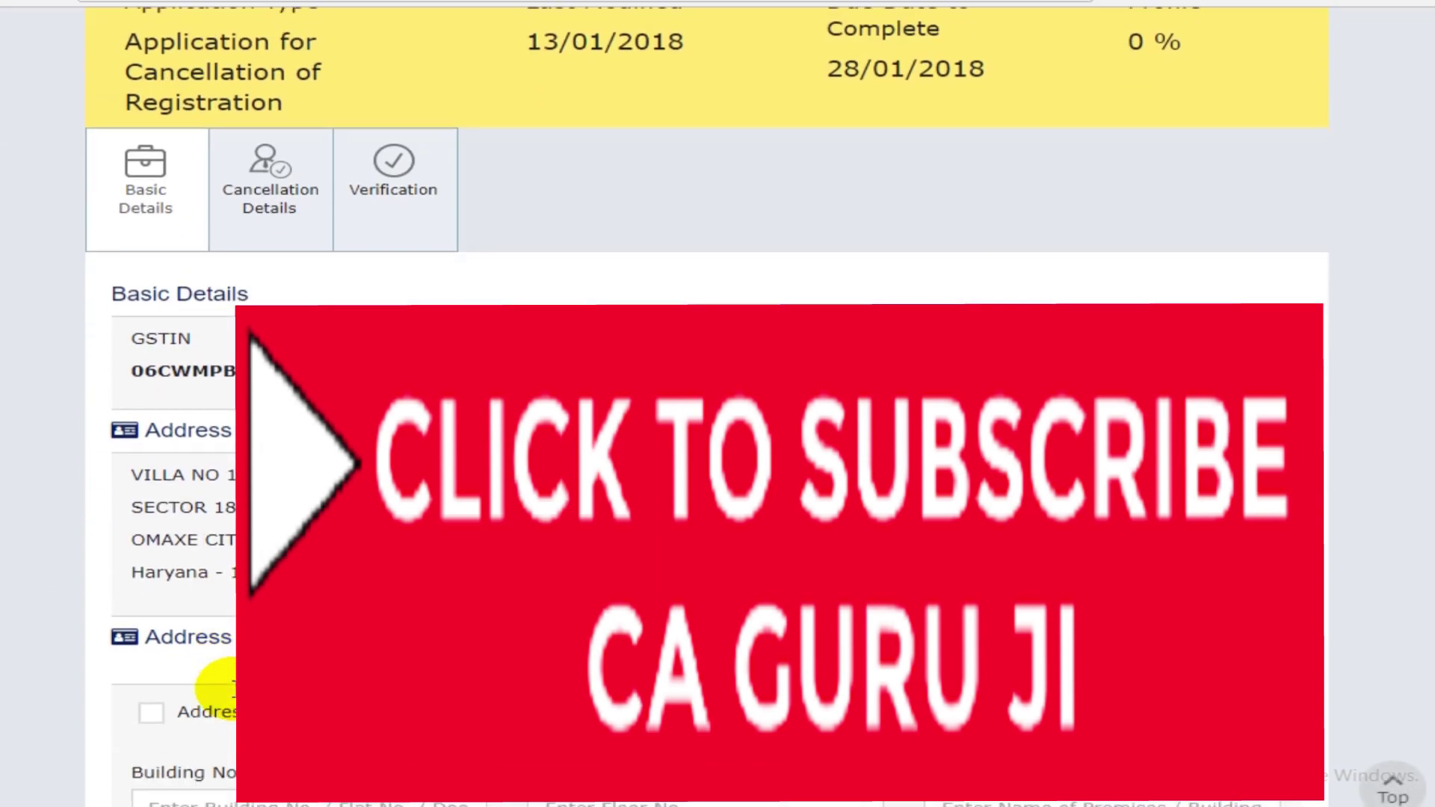
pyautogui.scroll(-7, 221, 684)
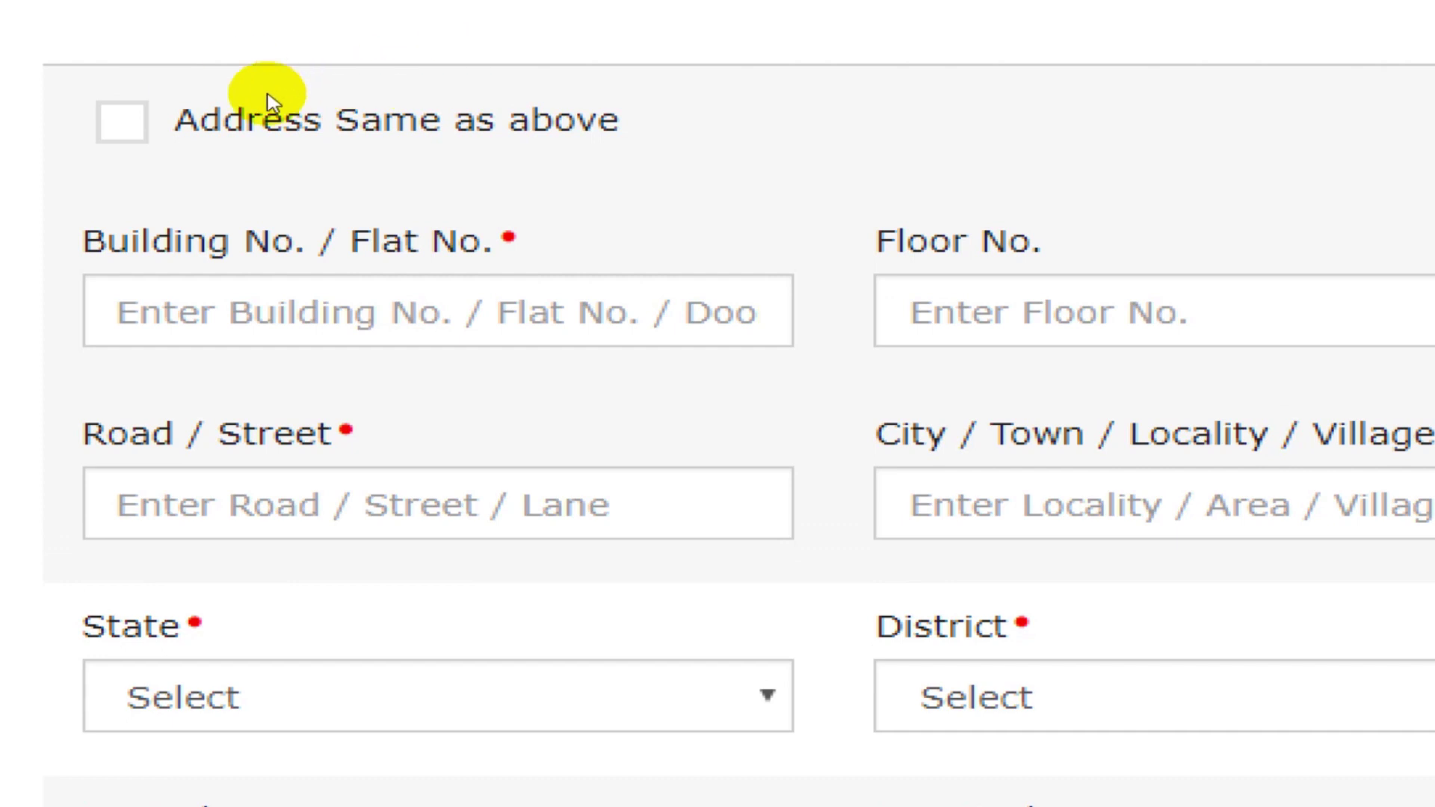
pyautogui.click(151, 118)
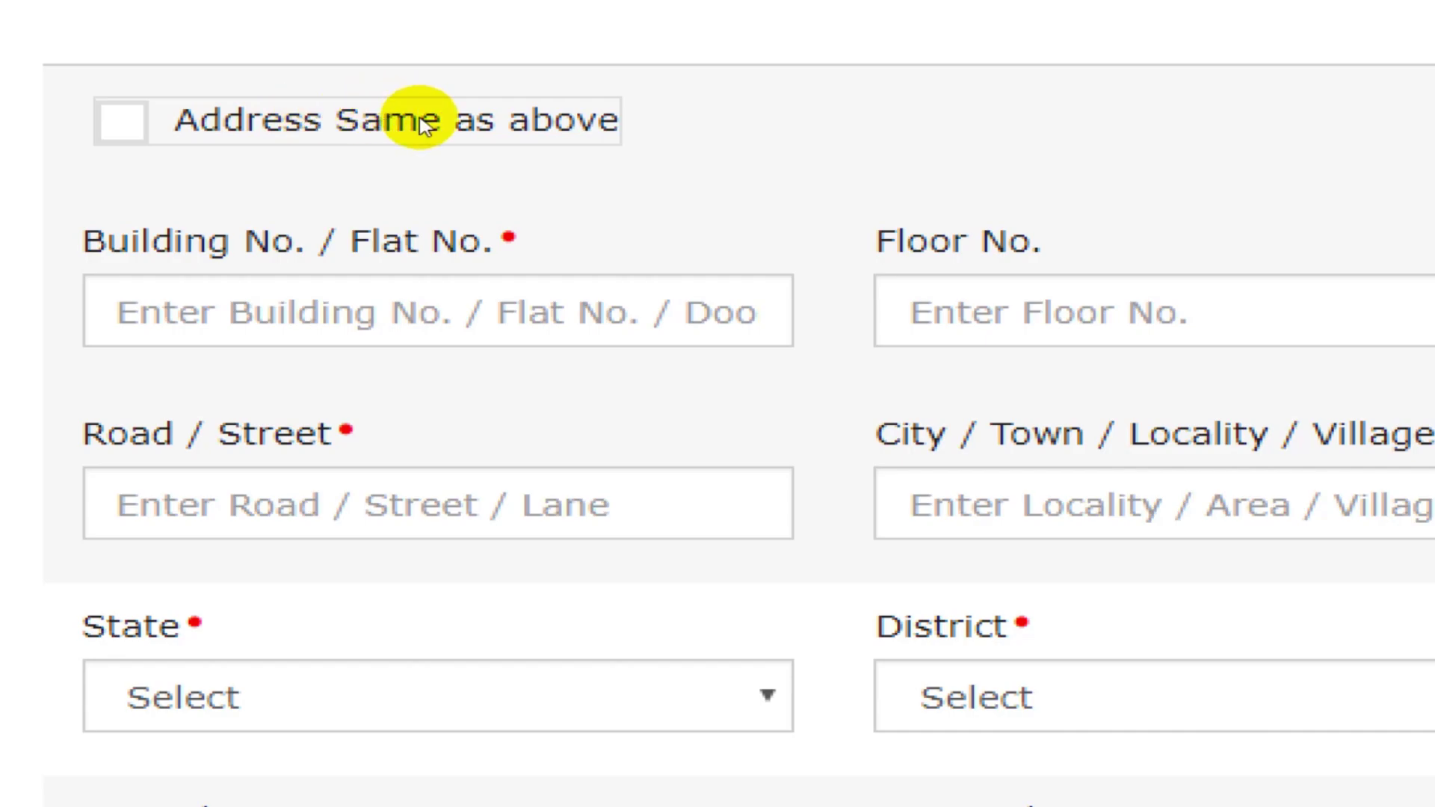
pyautogui.scroll(-2, 247, 607)
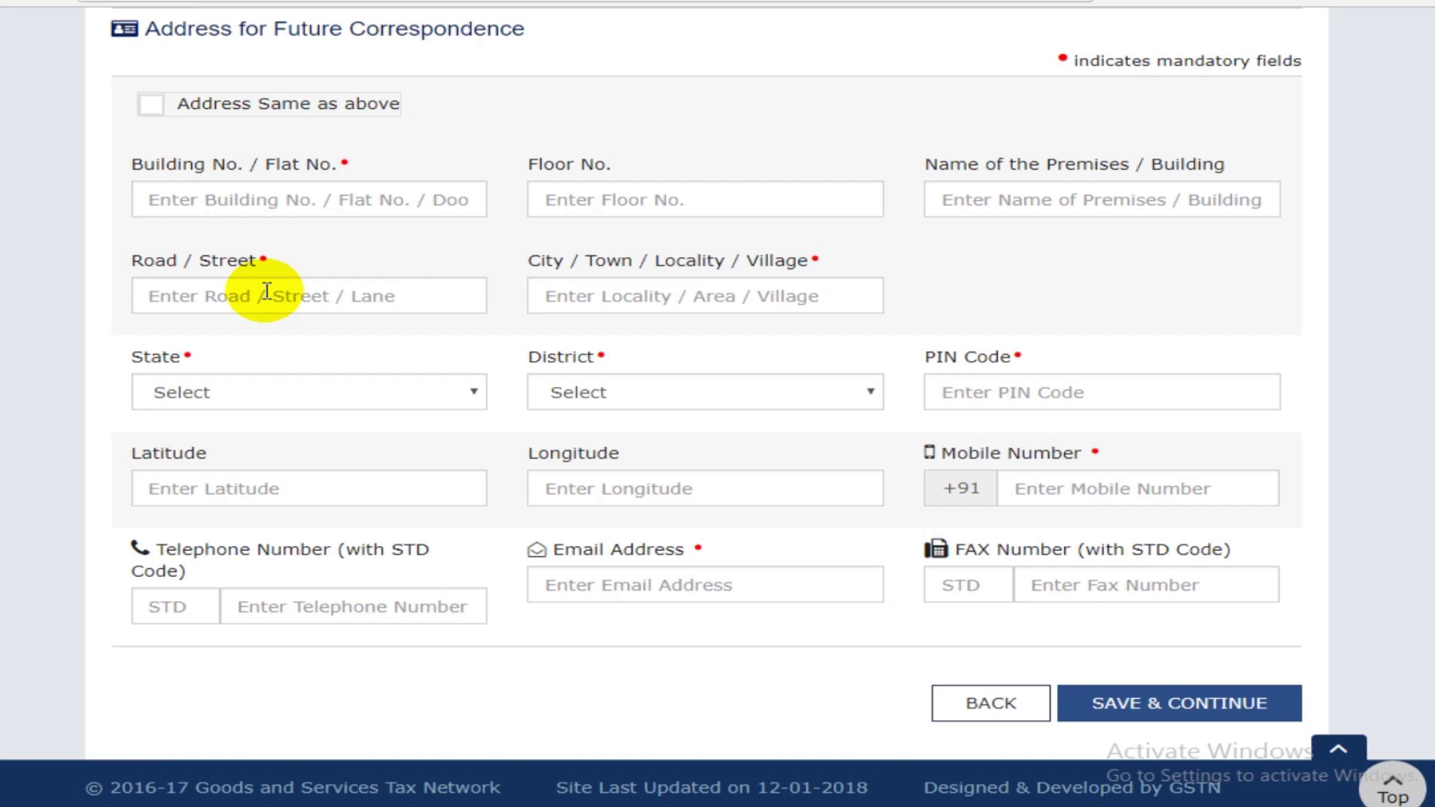
pyautogui.click(1125, 714)
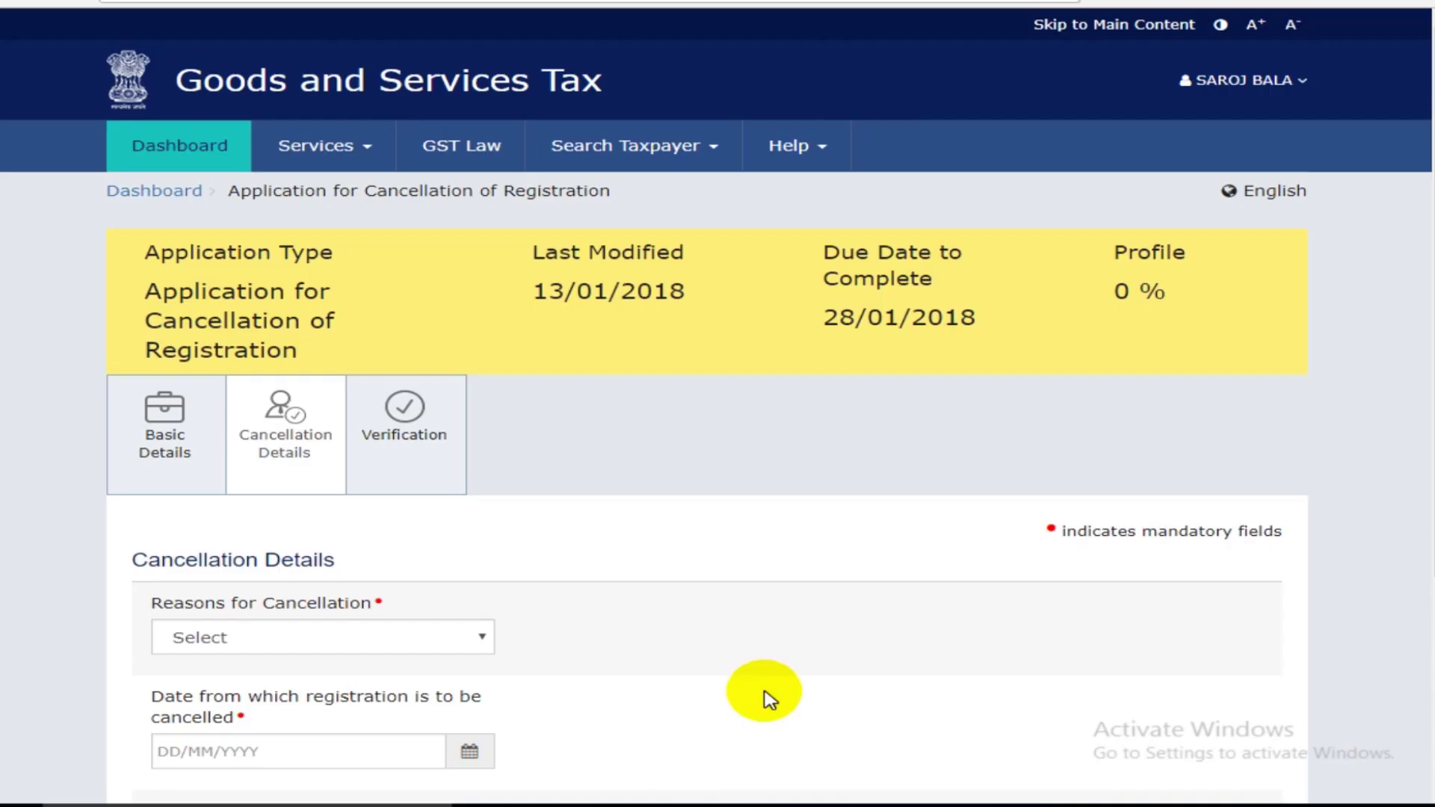
# Step: Select "Change in constitution of business leading to change in PAN" as the cancellation reason and go to the transferee entity's GSTIN field
pyautogui.scroll(-5, 766, 697)
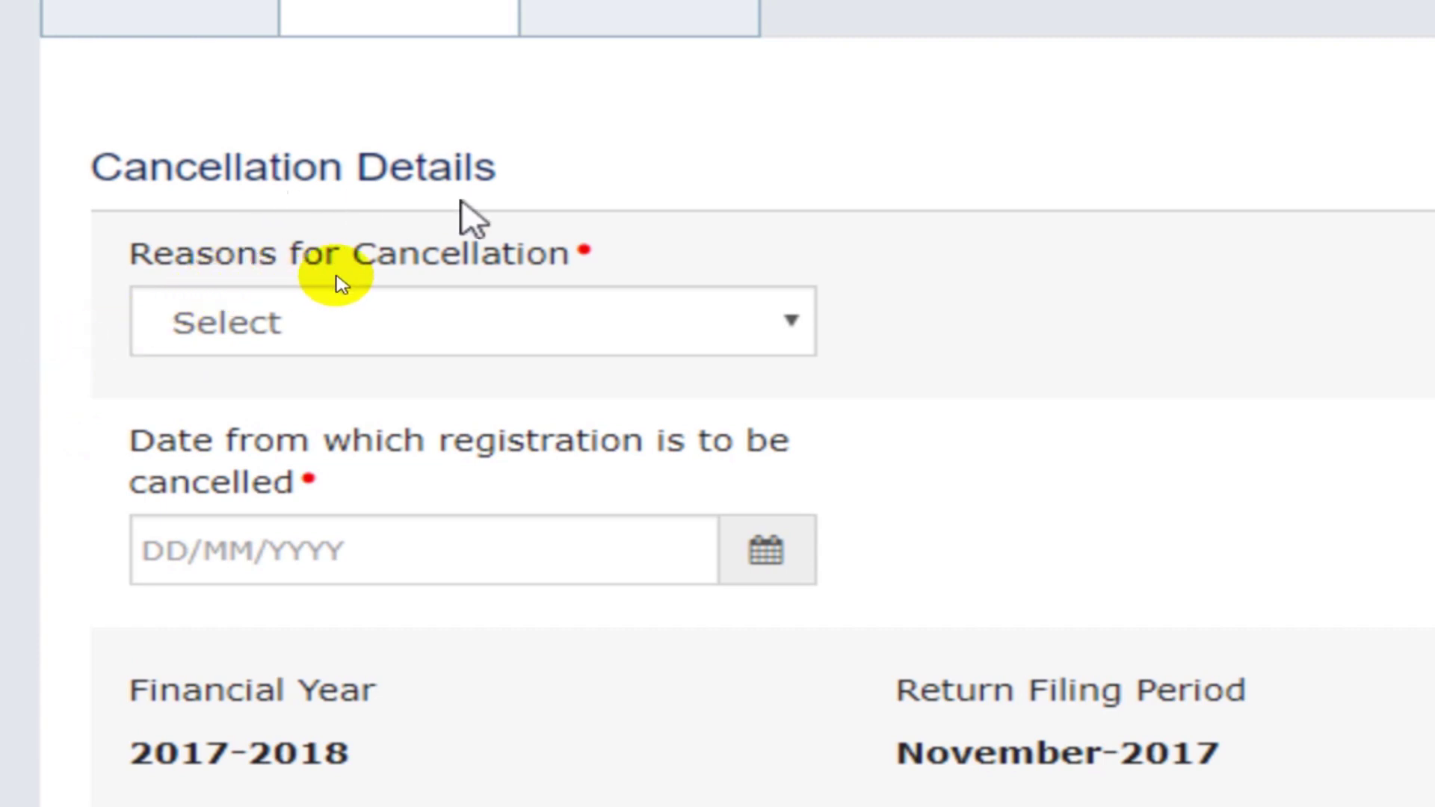
pyautogui.click(394, 348)
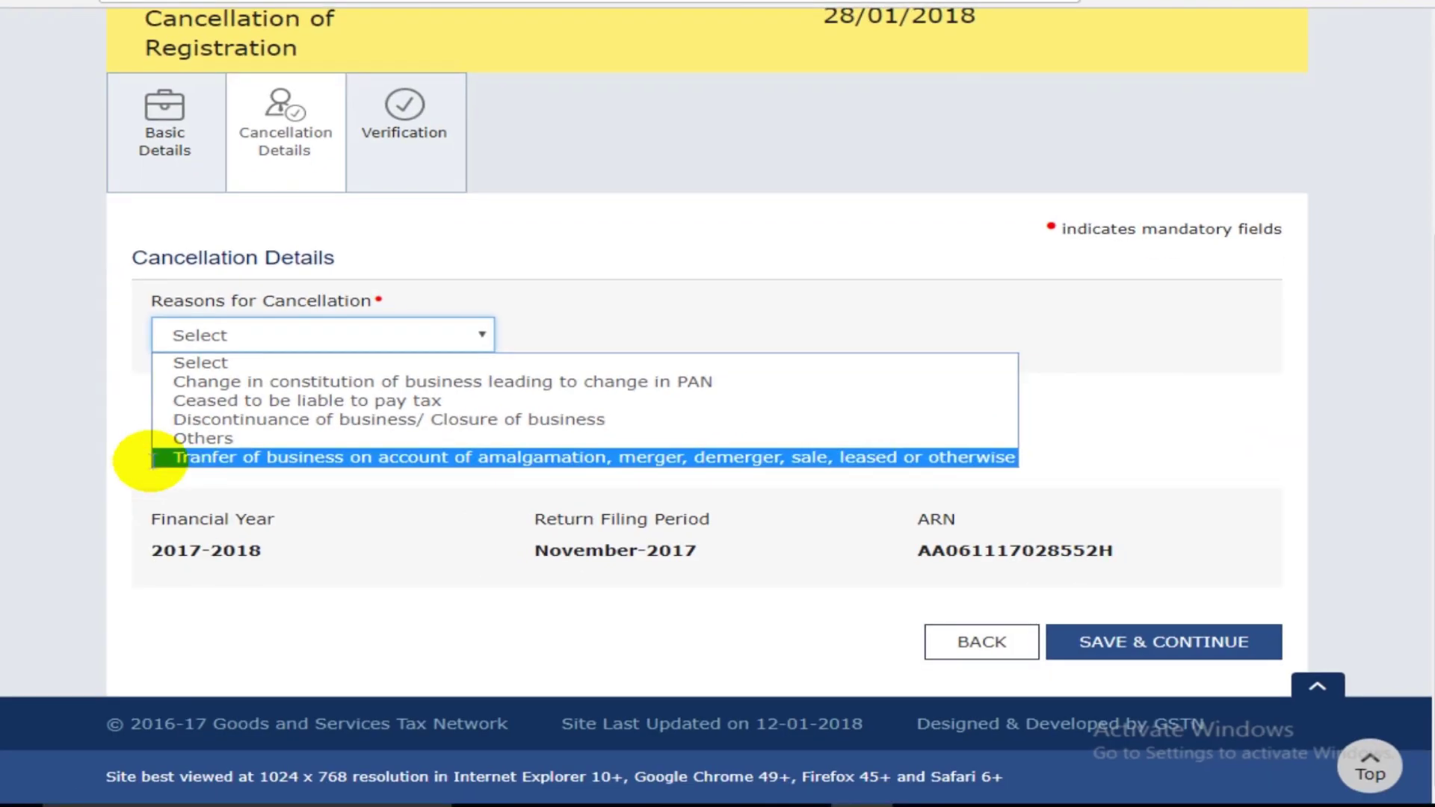
pyautogui.click(330, 551)
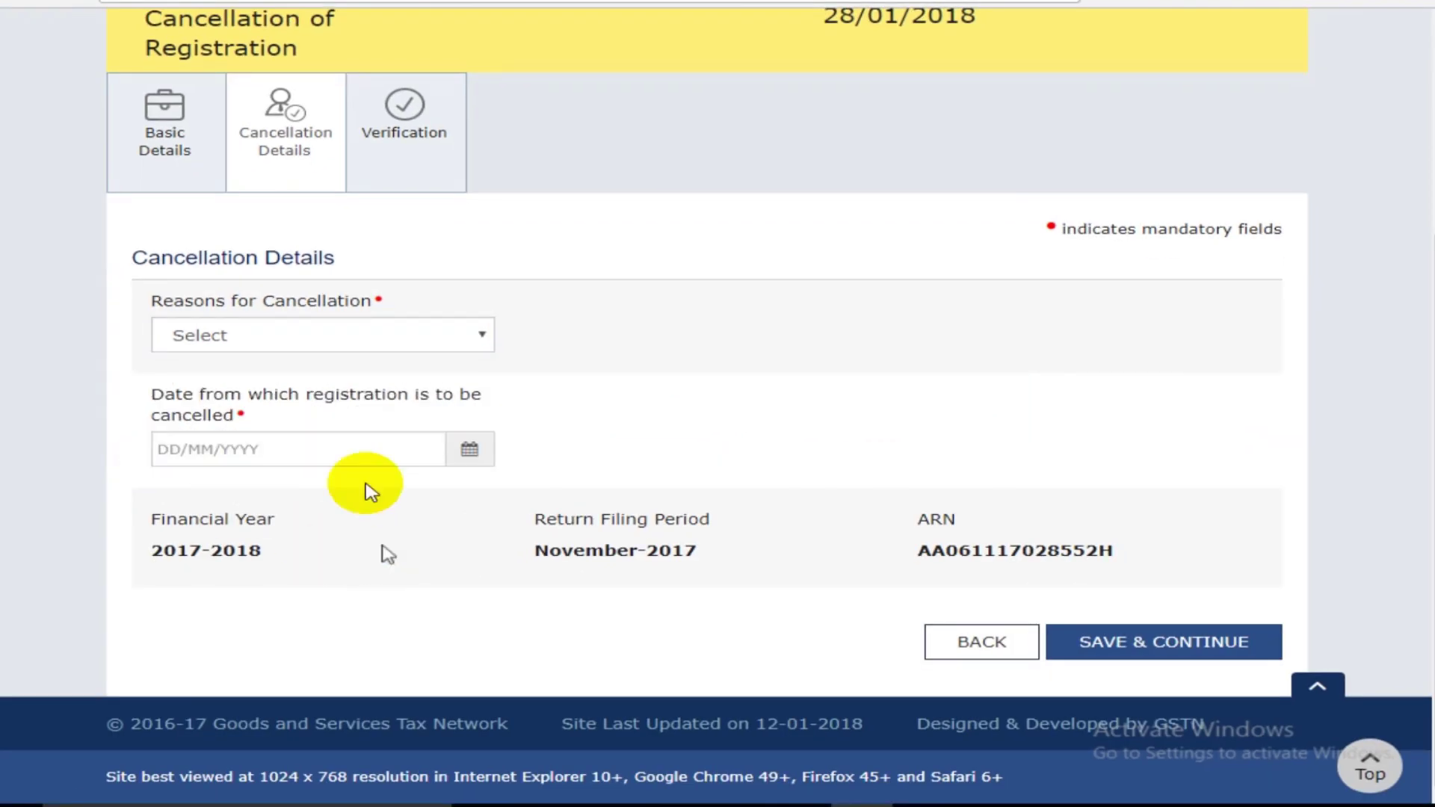
pyautogui.click(287, 441)
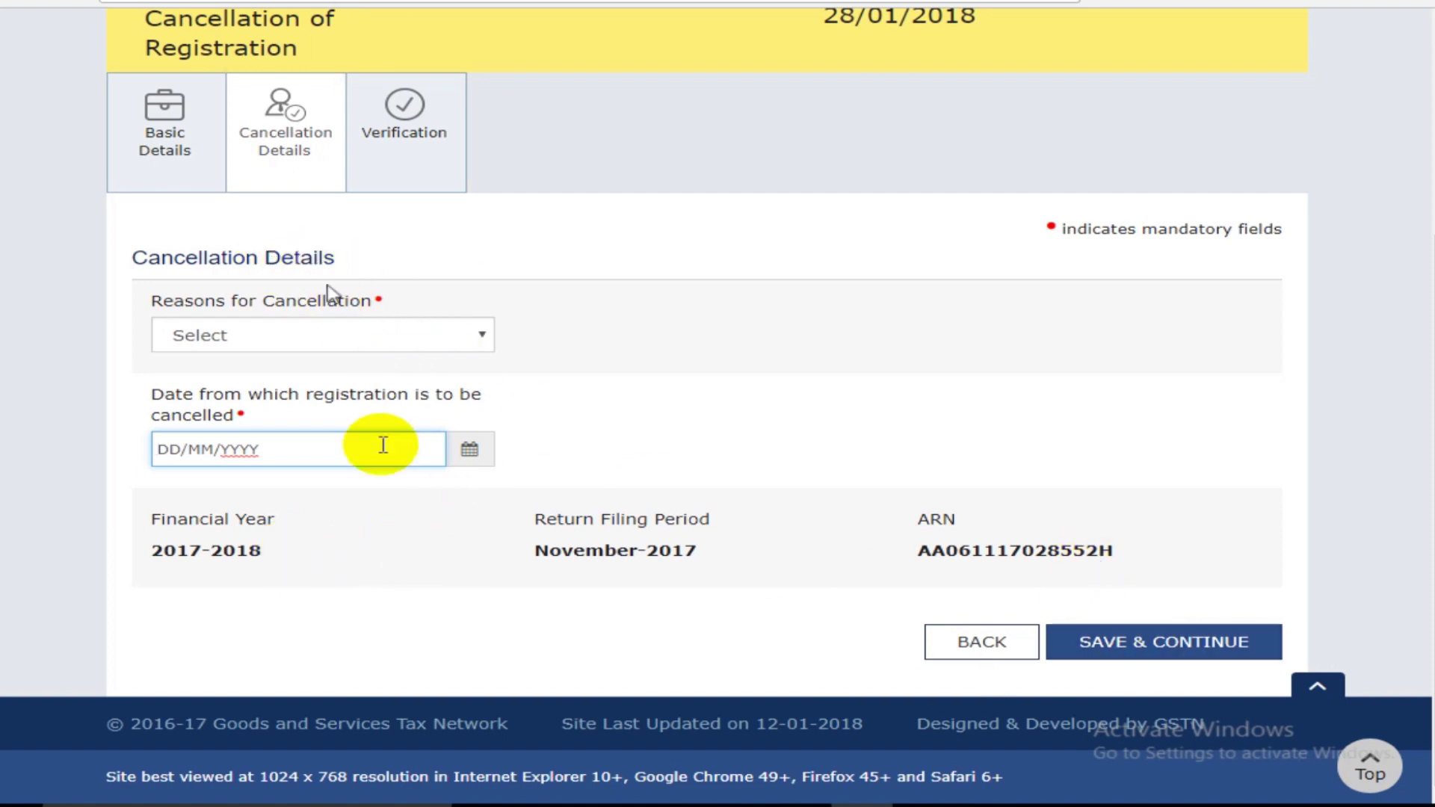
pyautogui.click(337, 344)
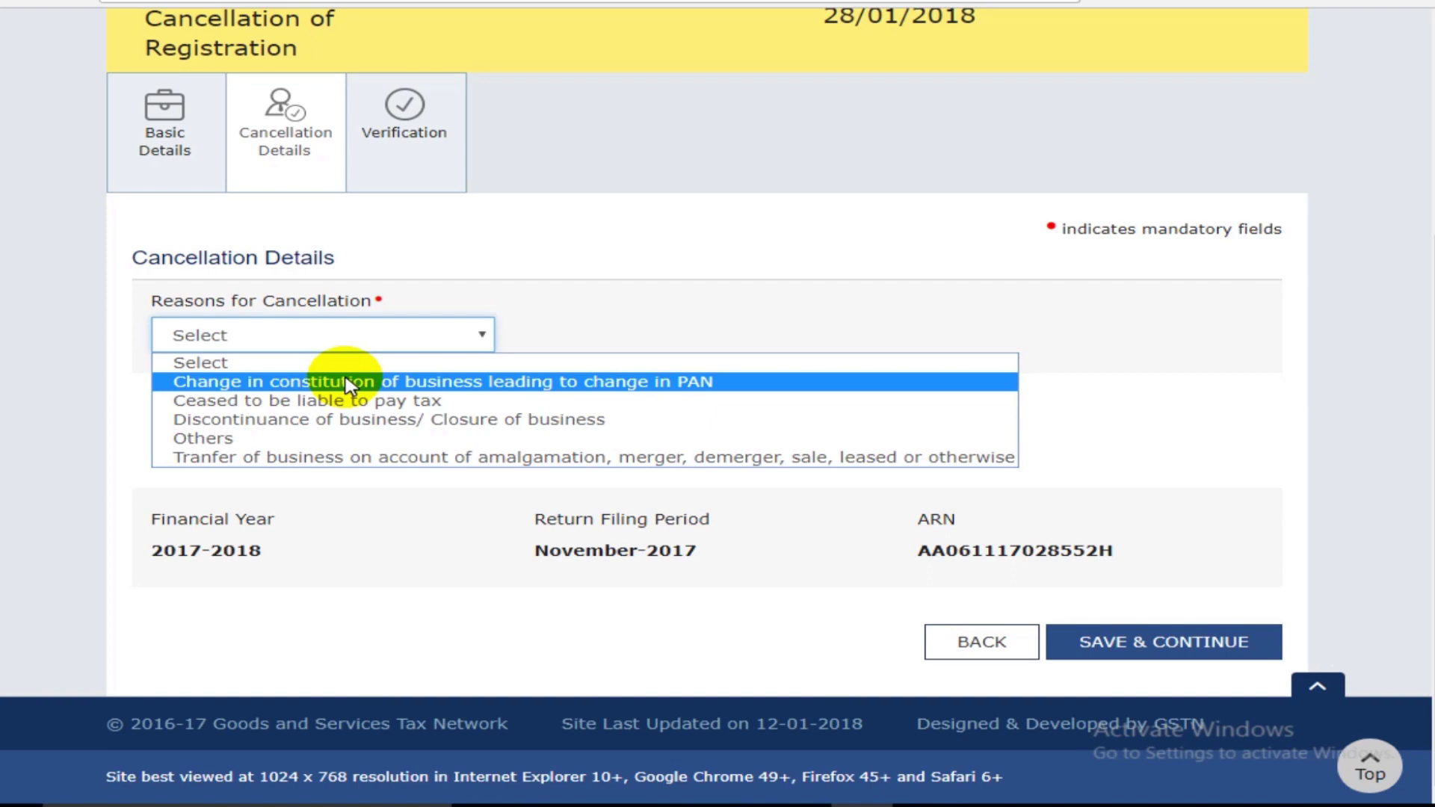
pyautogui.click(348, 383)
pyautogui.scroll(-3, 344, 387)
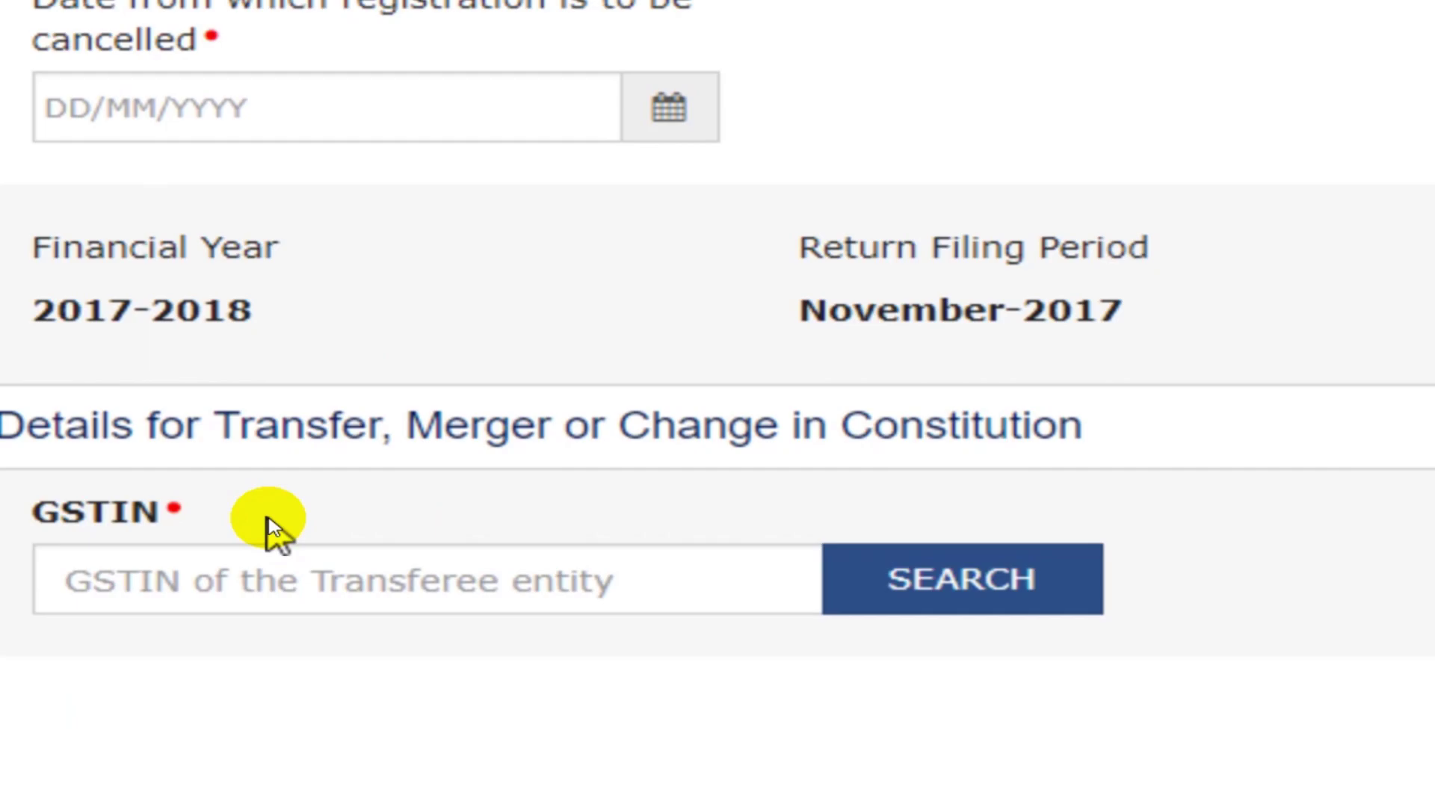
pyautogui.click(534, 557)
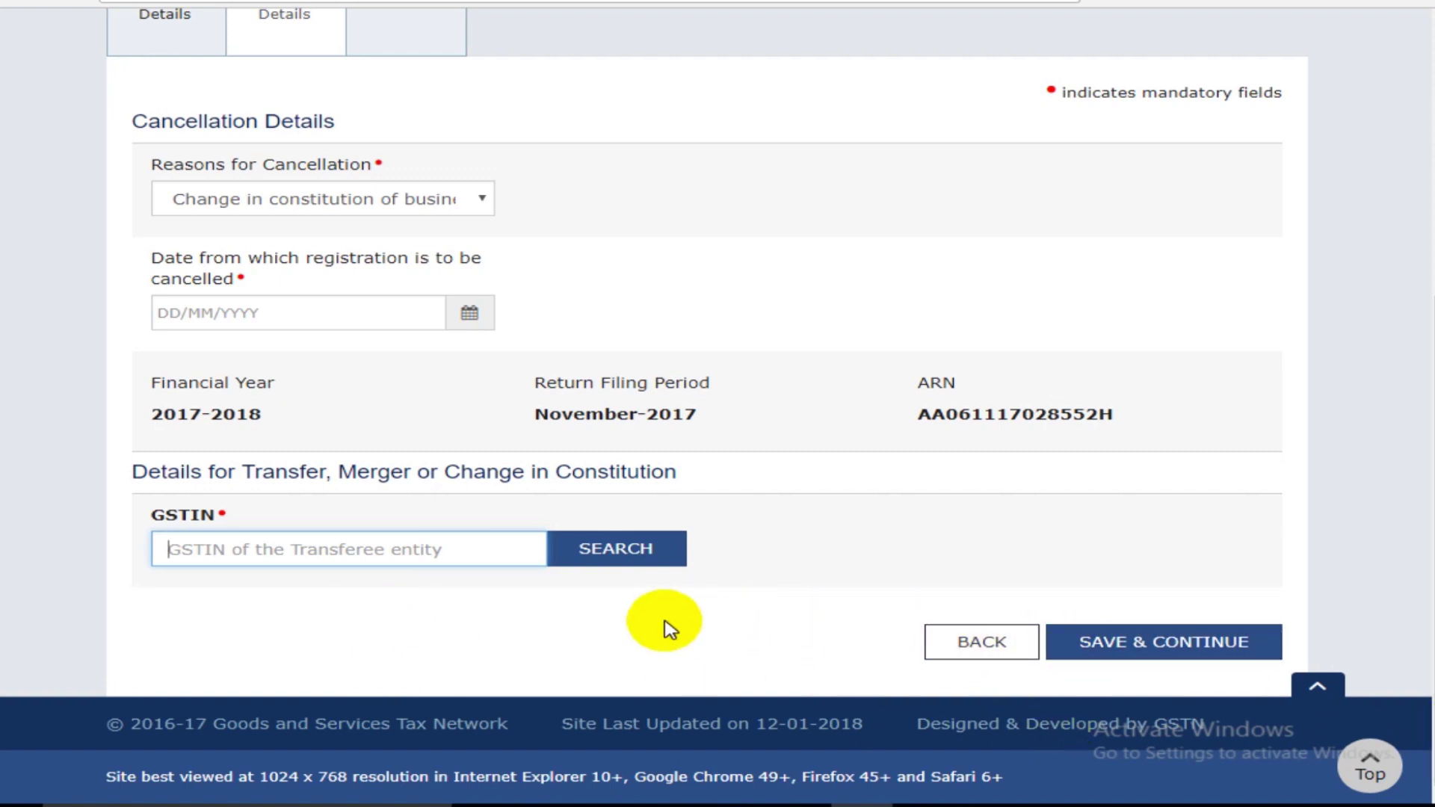
# Step: Set the reason for cancellation to "Ceased to be liable to pay tax" and bring up the Tax Payable on Stock table
pyautogui.click(306, 204)
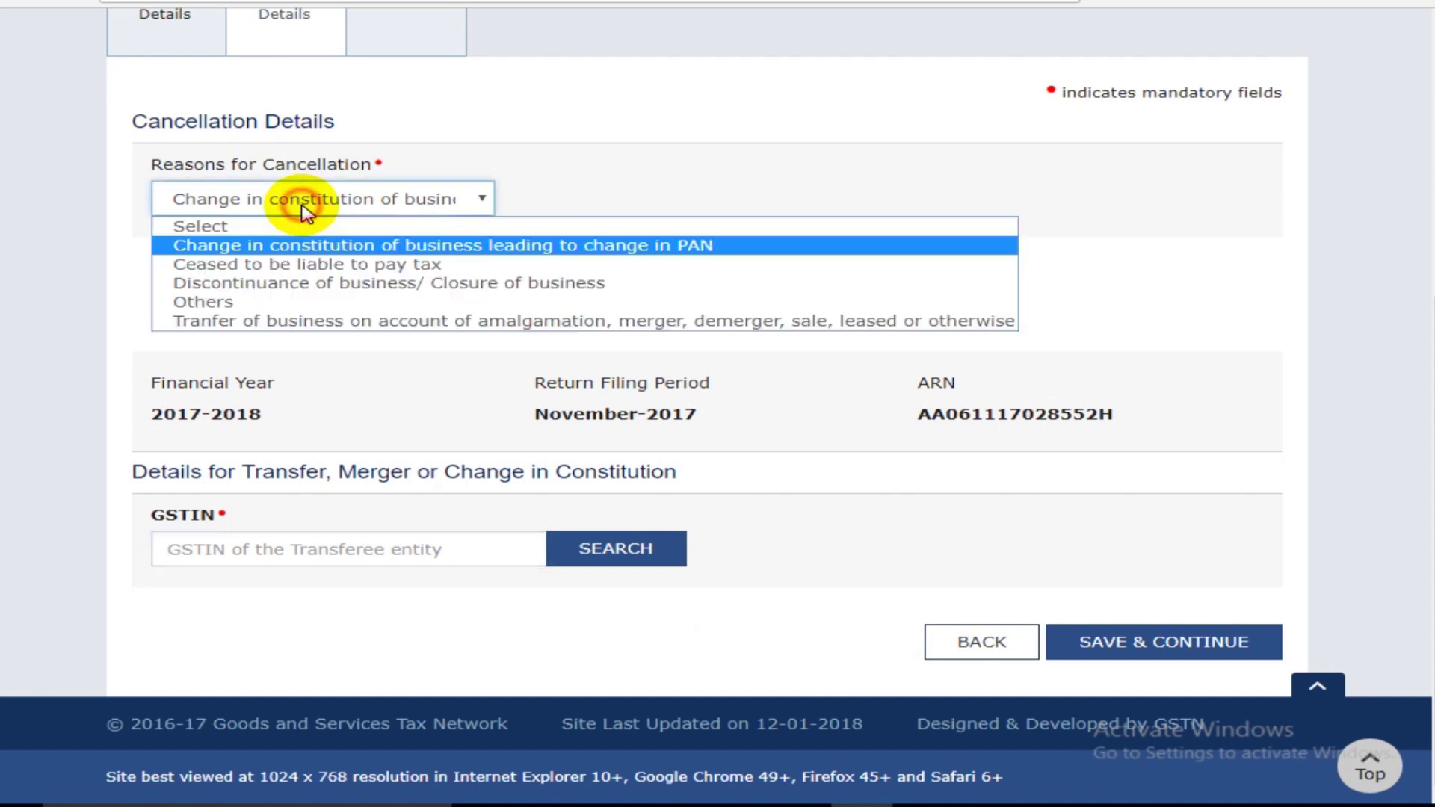
pyautogui.click(325, 270)
pyautogui.scroll(-1, 523, 369)
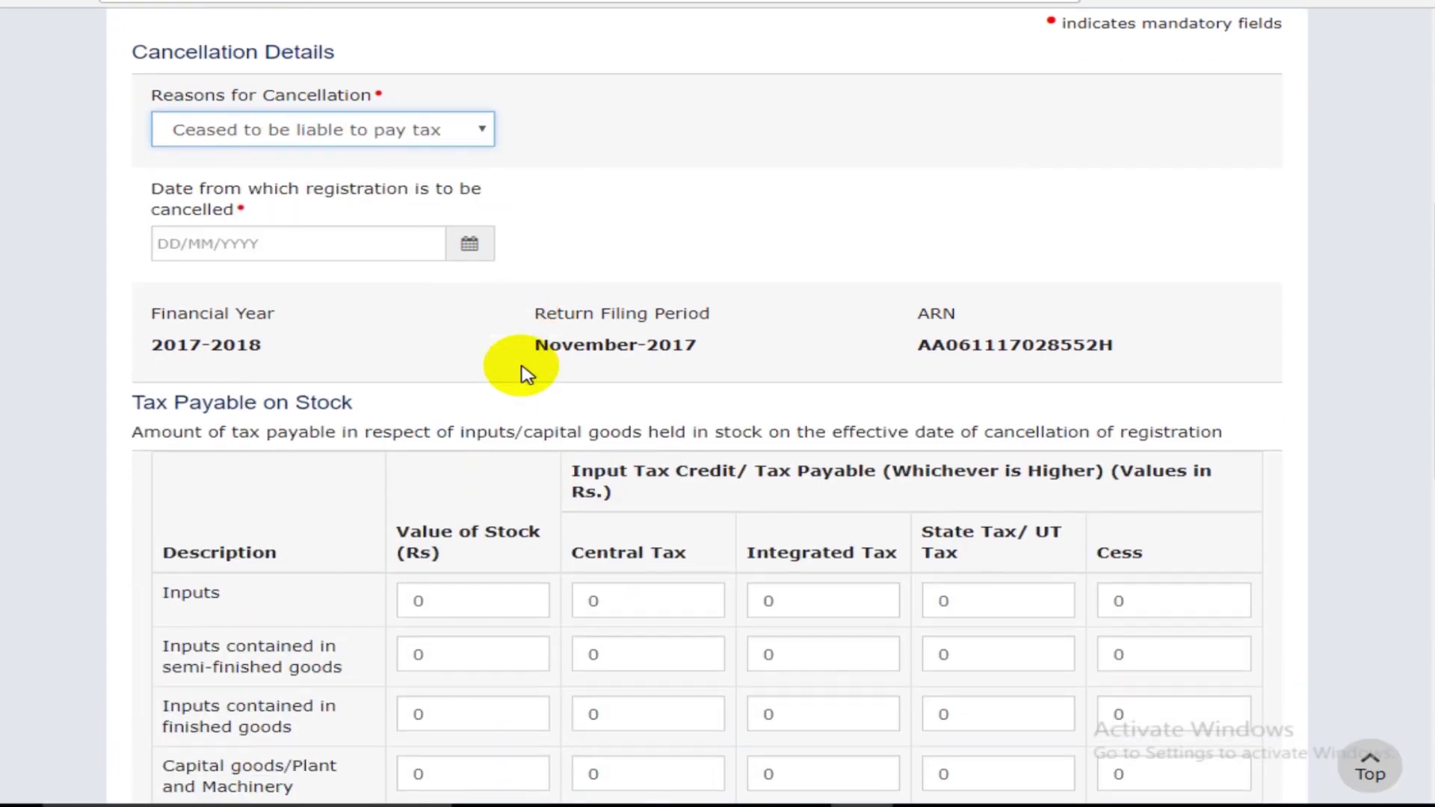
pyautogui.scroll(-1, 486, 379)
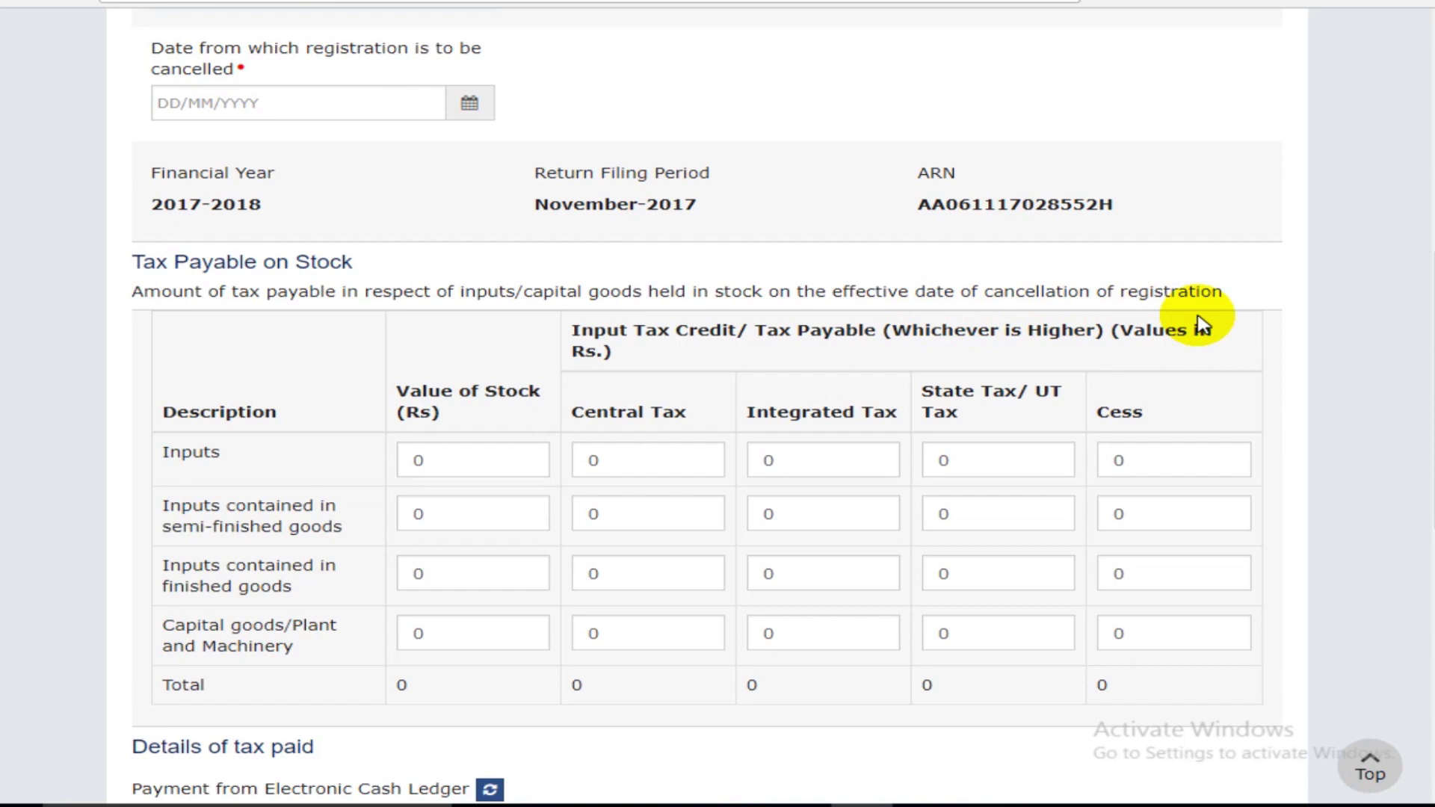
pyautogui.scroll(-1, 849, 361)
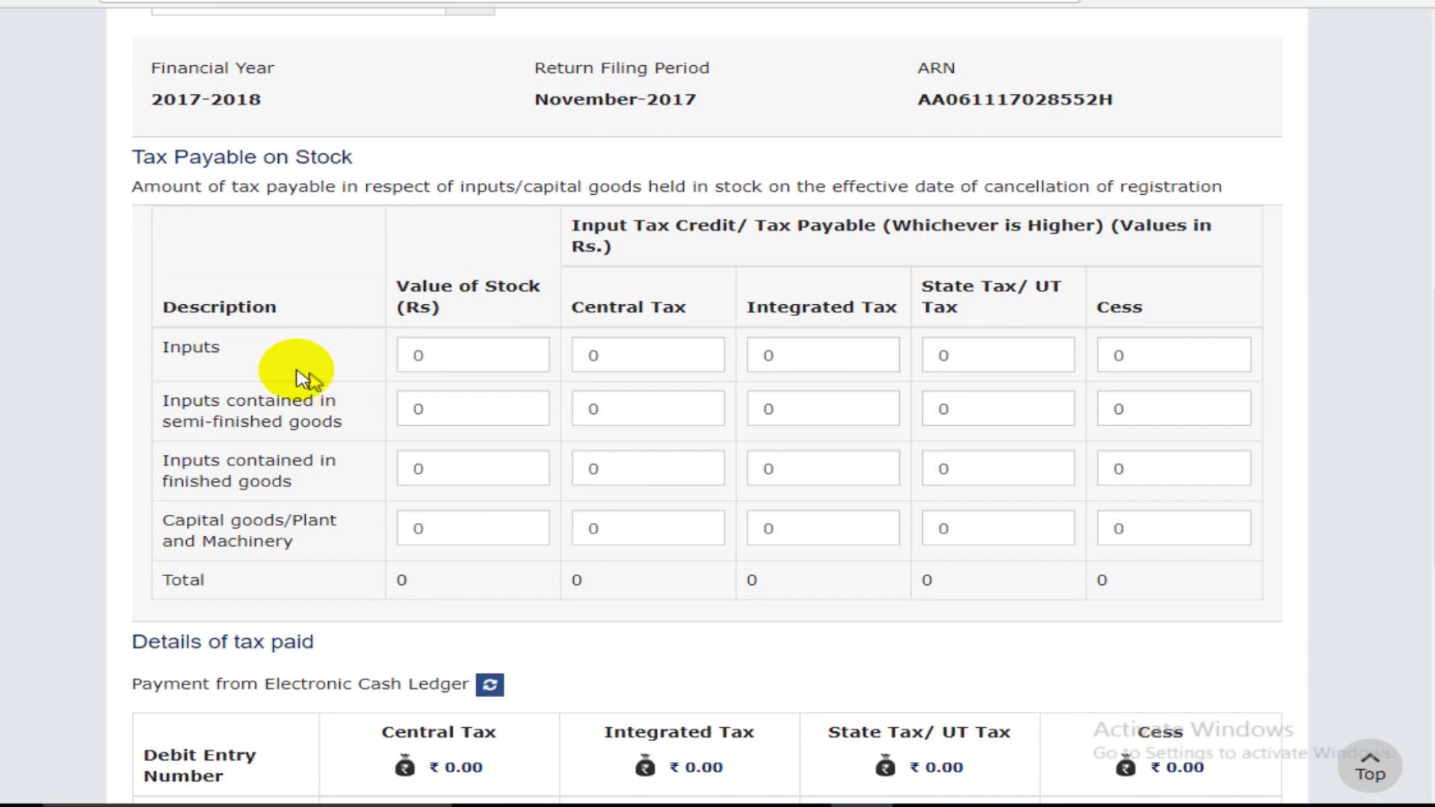
# Step: Examine the stock value, Central Tax, Integrated Tax, State Tax and Cess fields for inputs and semi-finished goods in Tax Payable on Stock
pyautogui.click(463, 362)
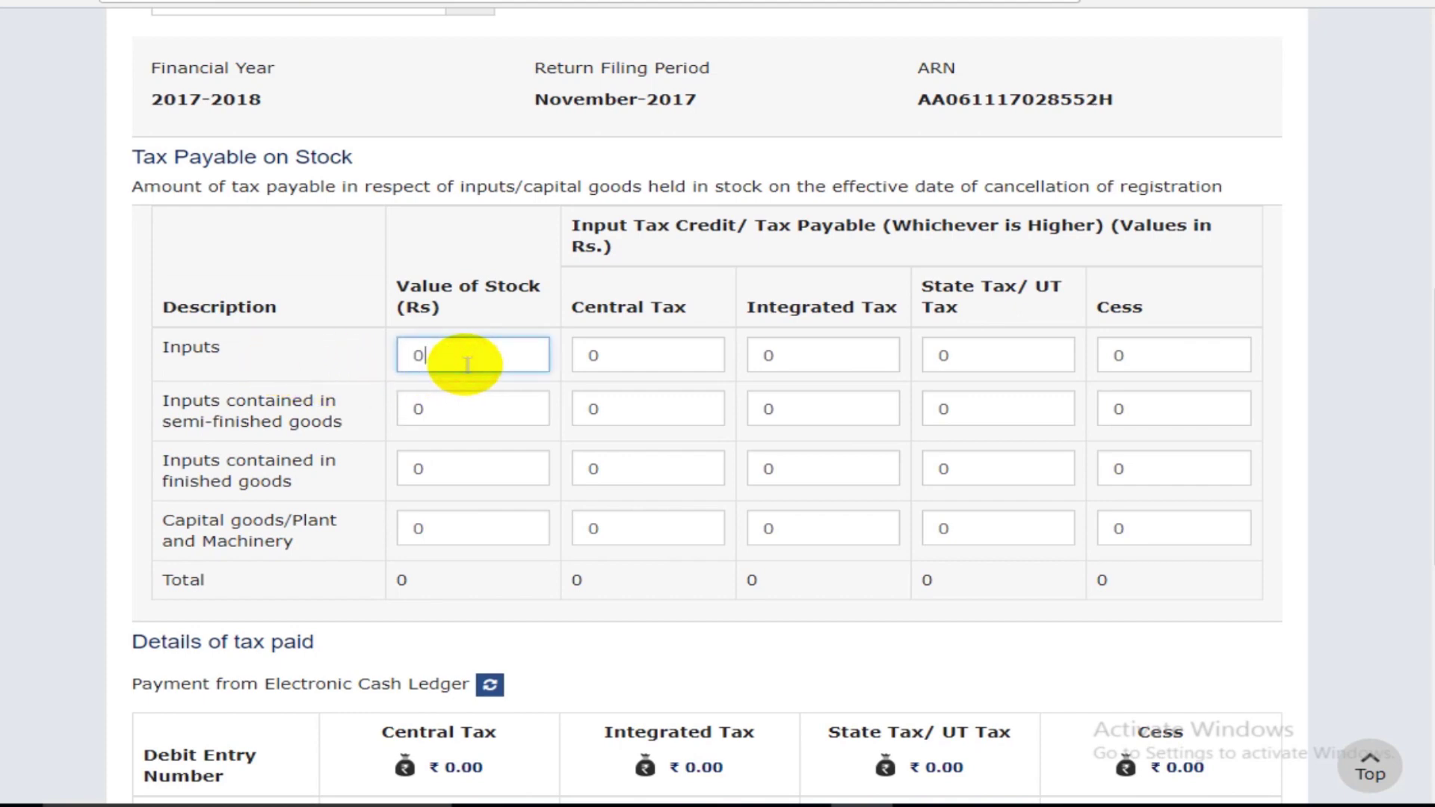
pyautogui.click(827, 356)
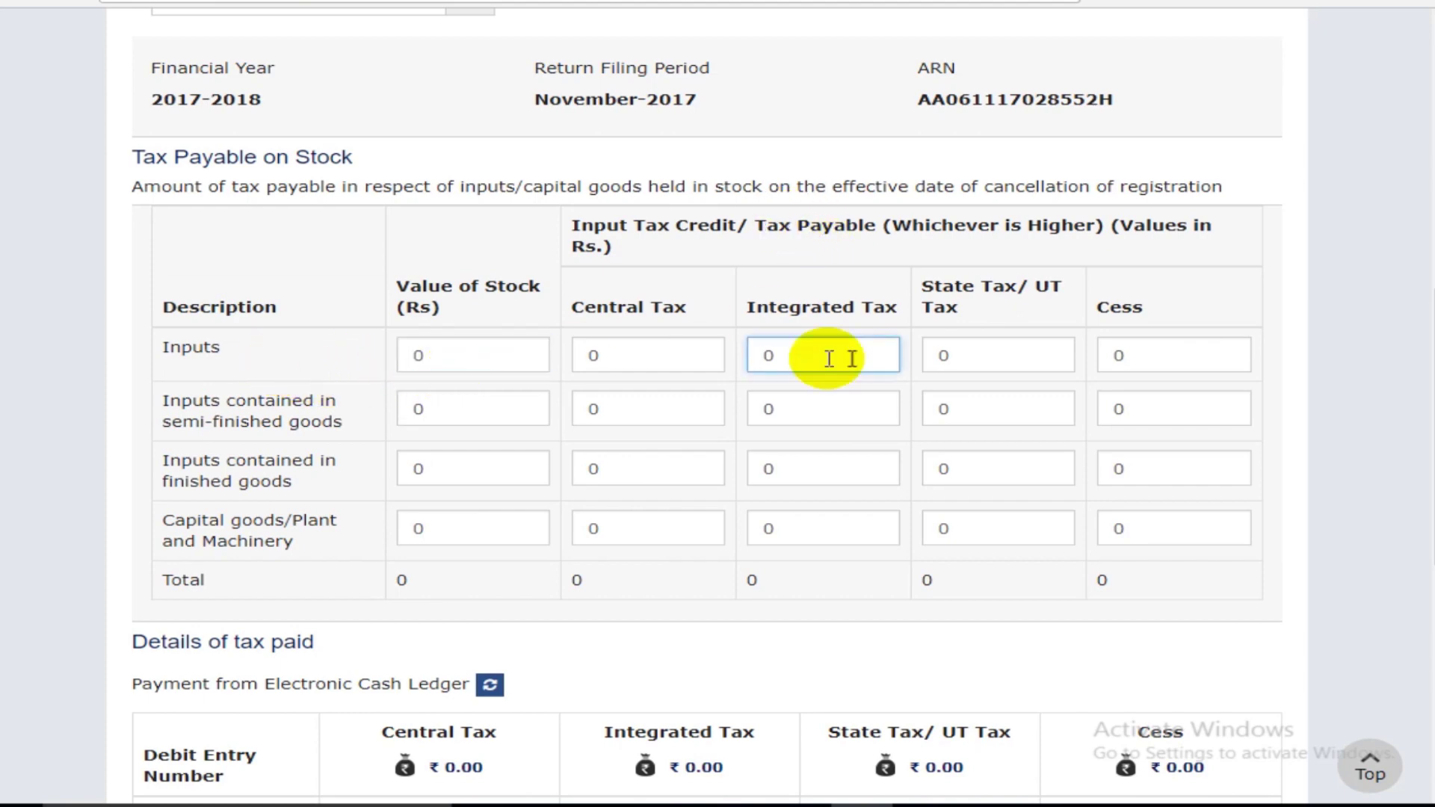
pyautogui.click(630, 352)
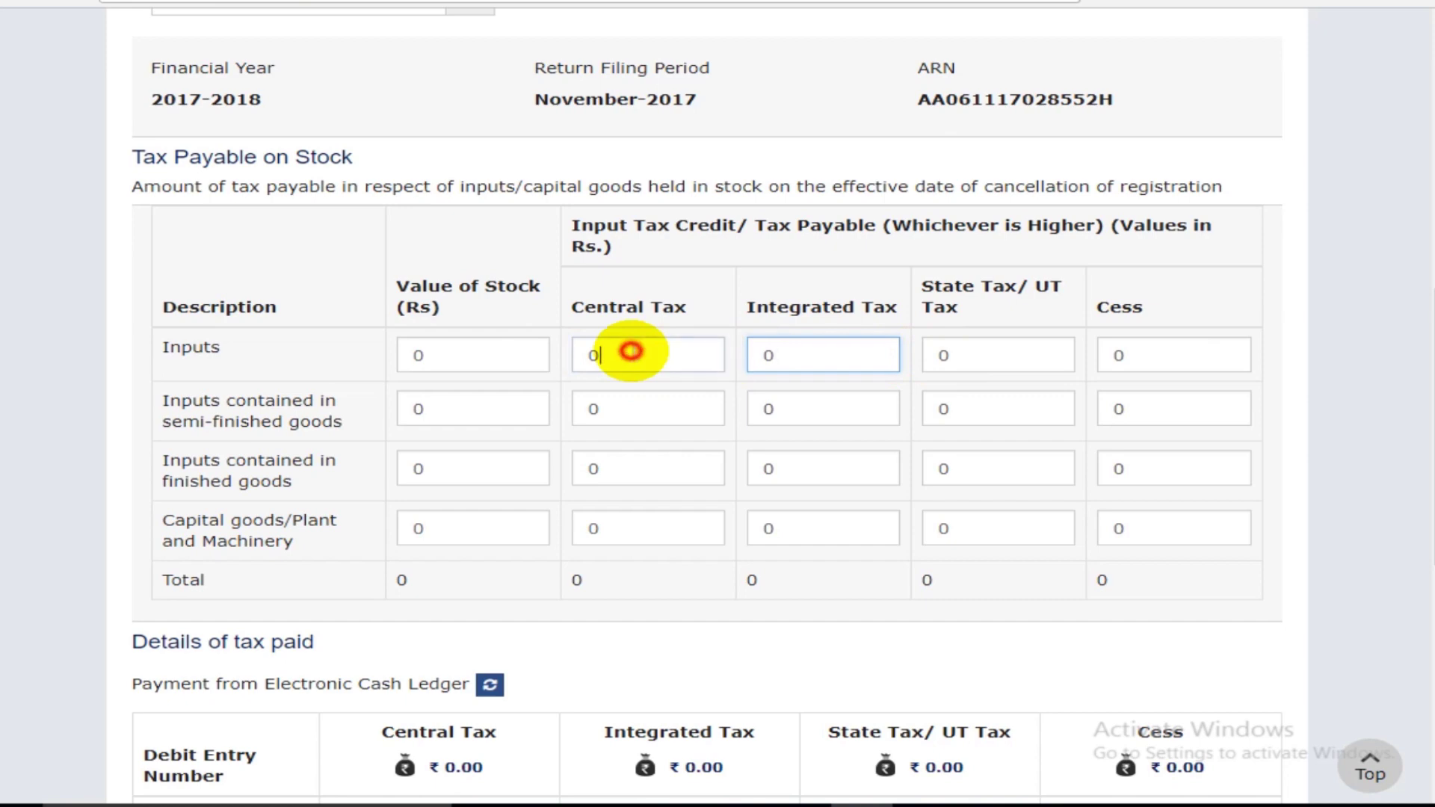
pyautogui.click(812, 356)
pyautogui.click(983, 356)
pyautogui.click(1211, 354)
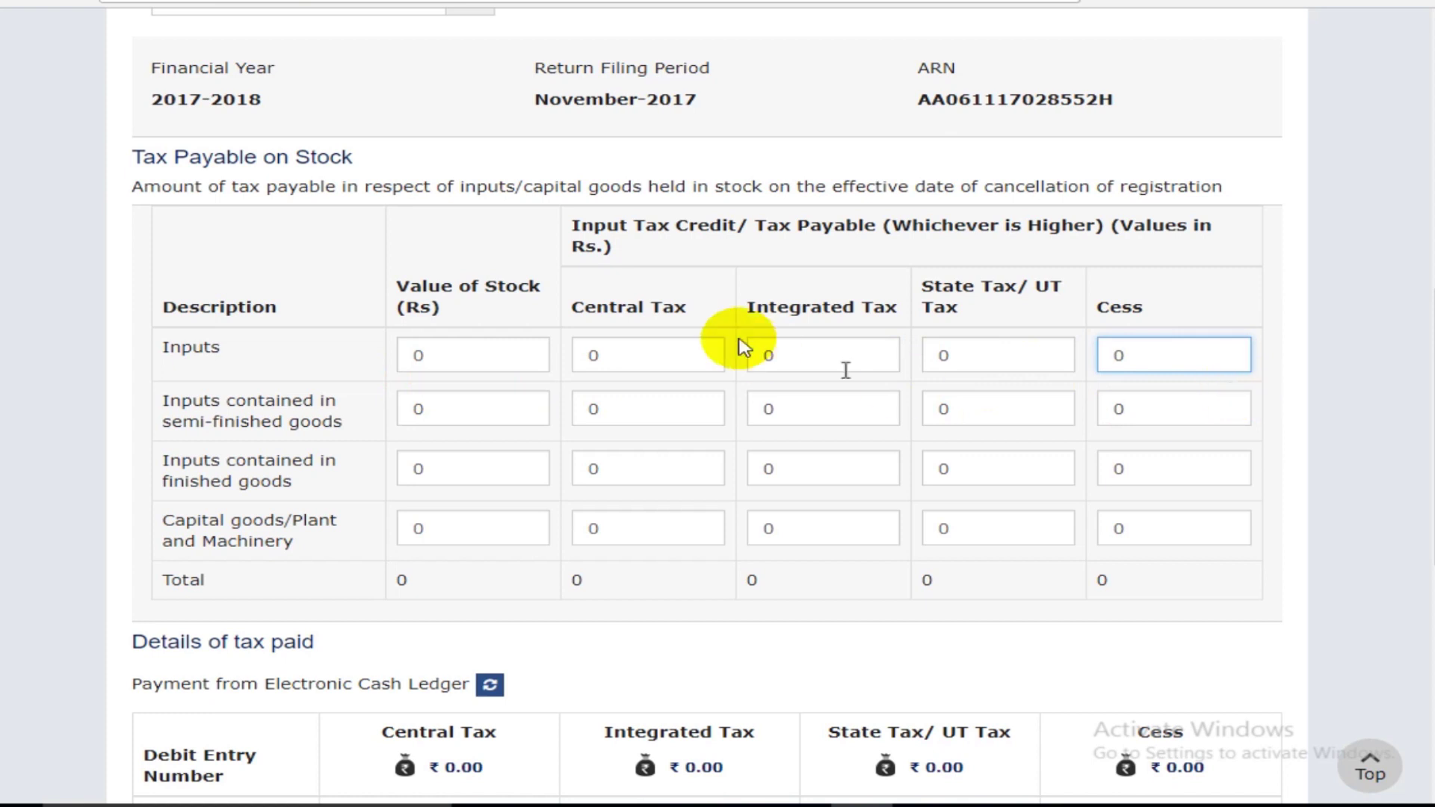
pyautogui.click(577, 249)
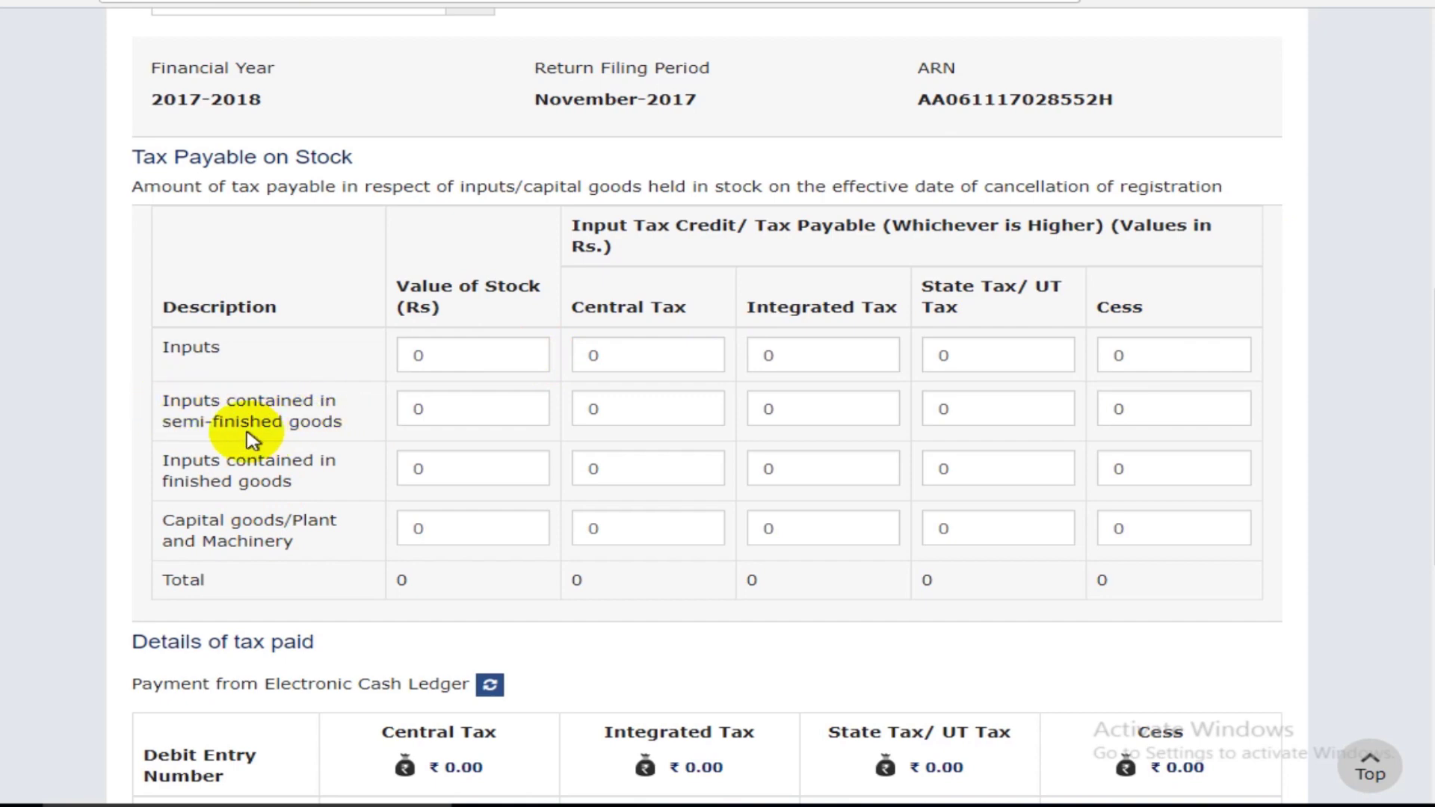
pyautogui.click(456, 417)
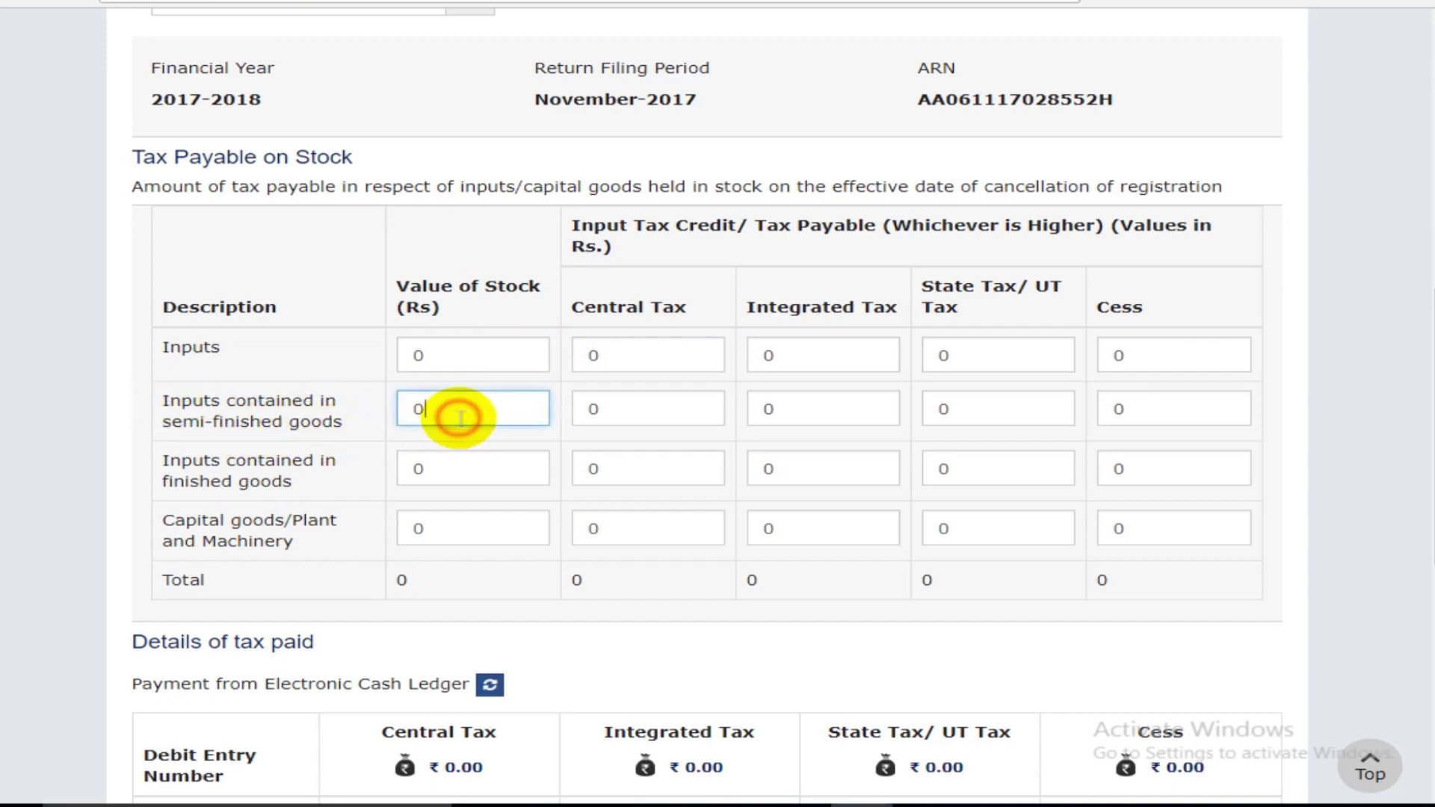
pyautogui.click(653, 420)
pyautogui.click(826, 413)
pyautogui.click(955, 398)
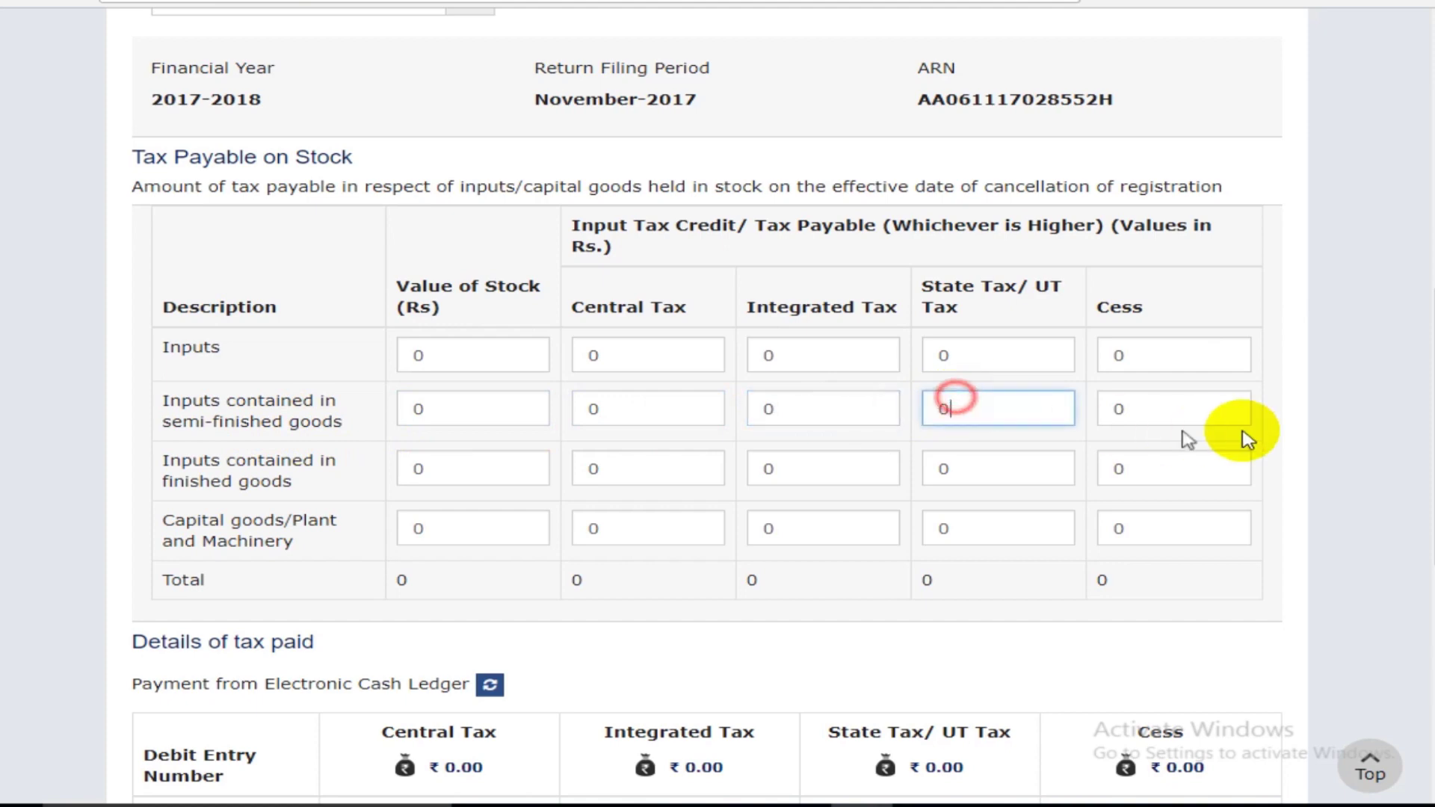
pyautogui.click(1189, 414)
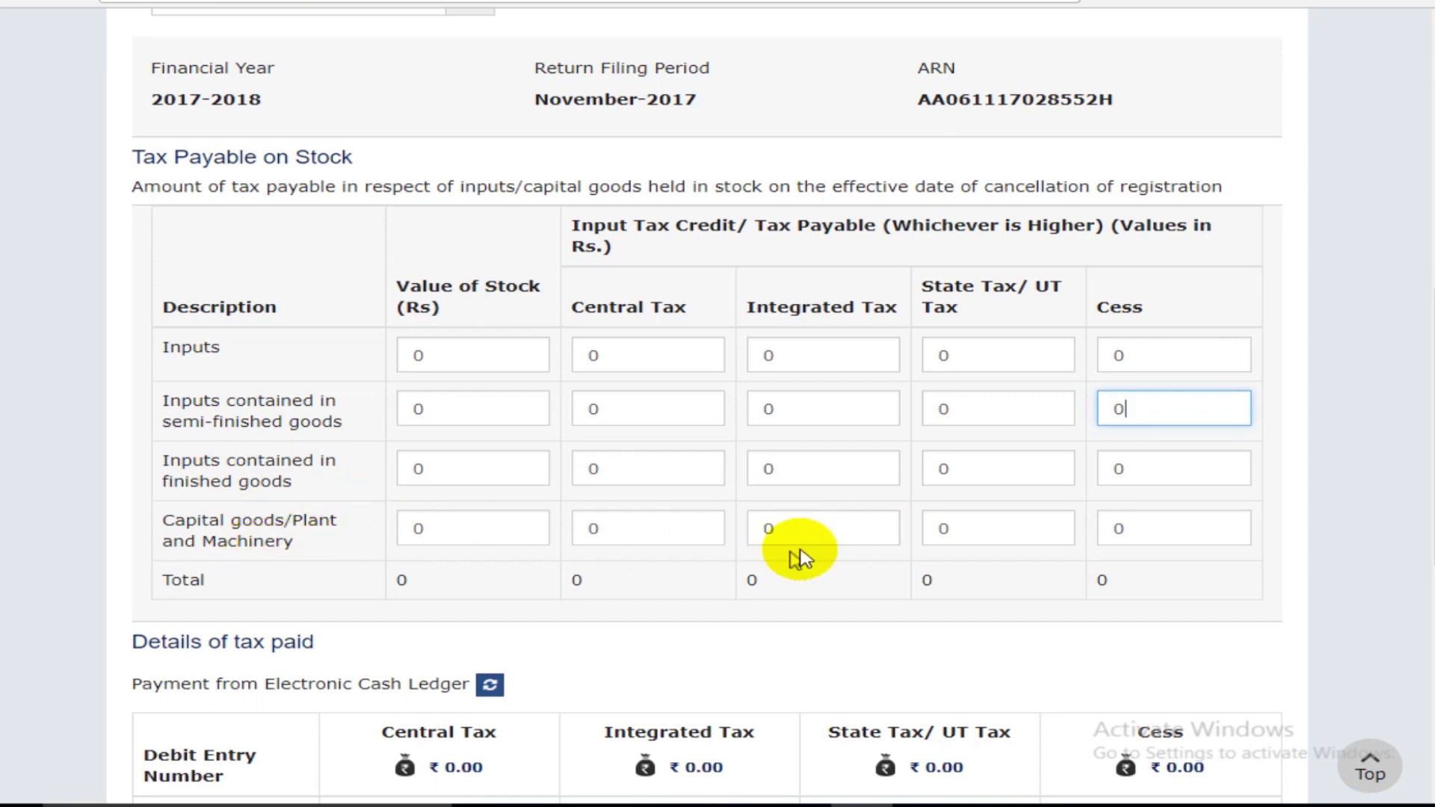
pyautogui.click(401, 598)
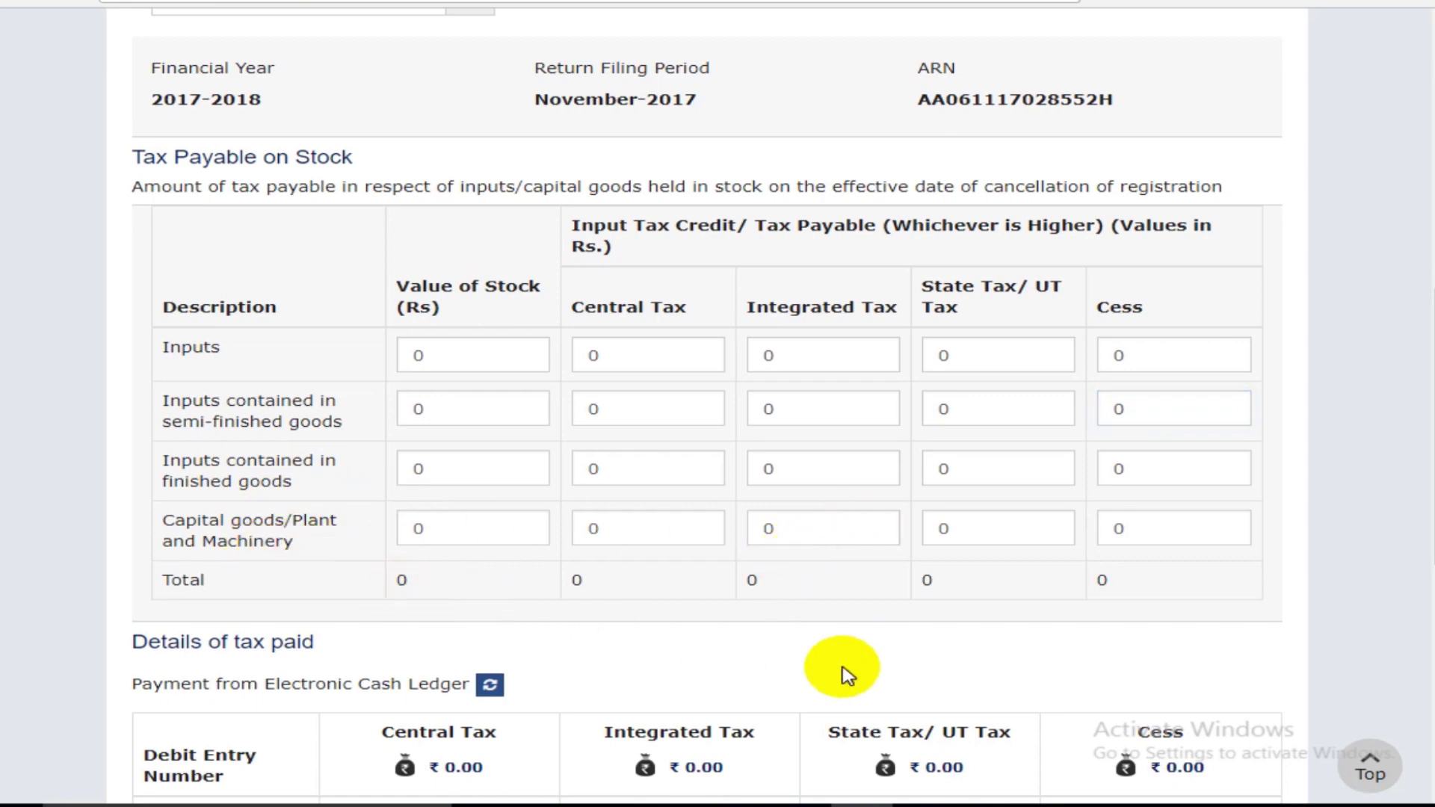
# Step: Examine the Central Tax, Integrated Tax, State Tax and Cess payment fields for the Electronic Cash Ledger under Details of tax paid
pyautogui.scroll(-3, 845, 673)
pyautogui.scroll(-2, 464, 682)
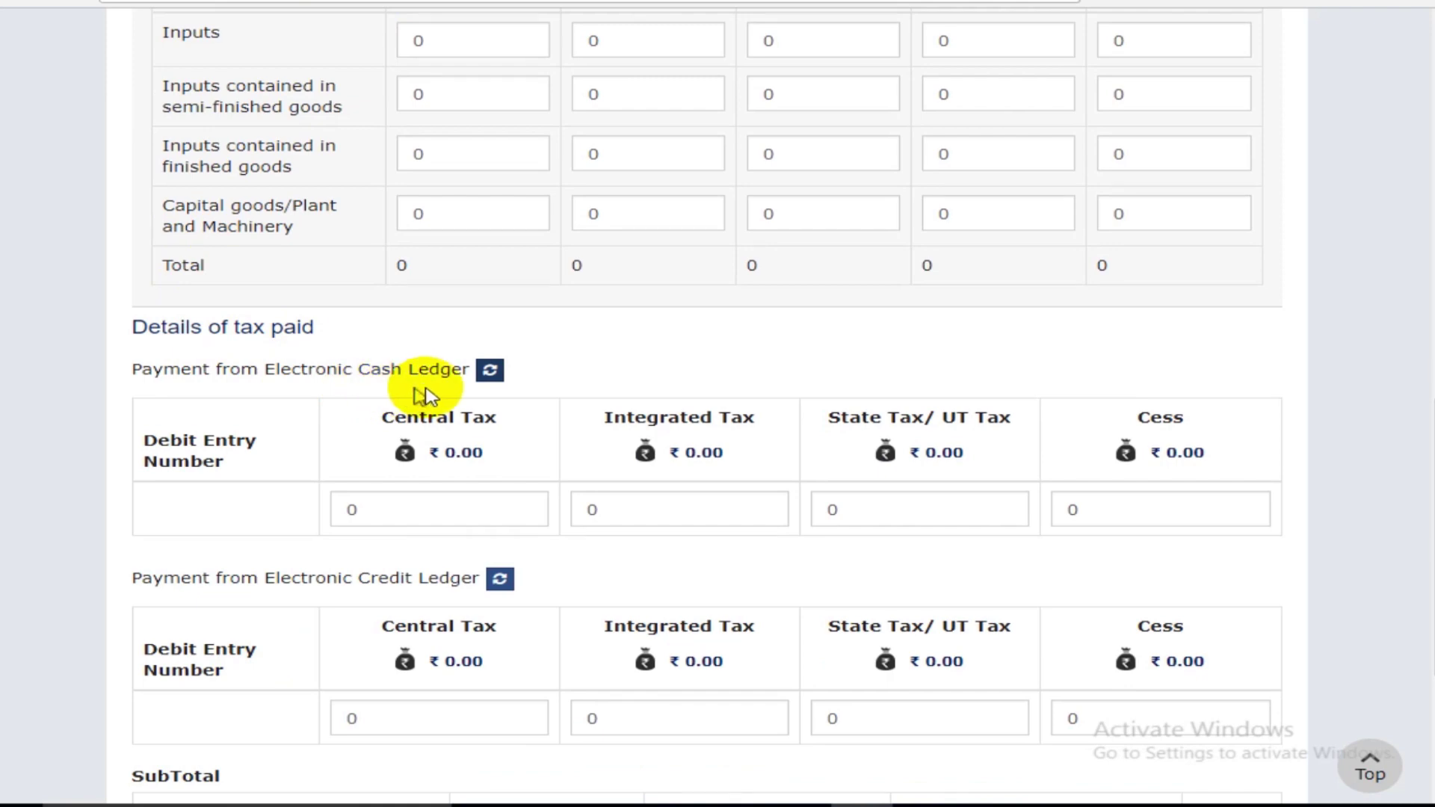
pyautogui.scroll(2, 826, 410)
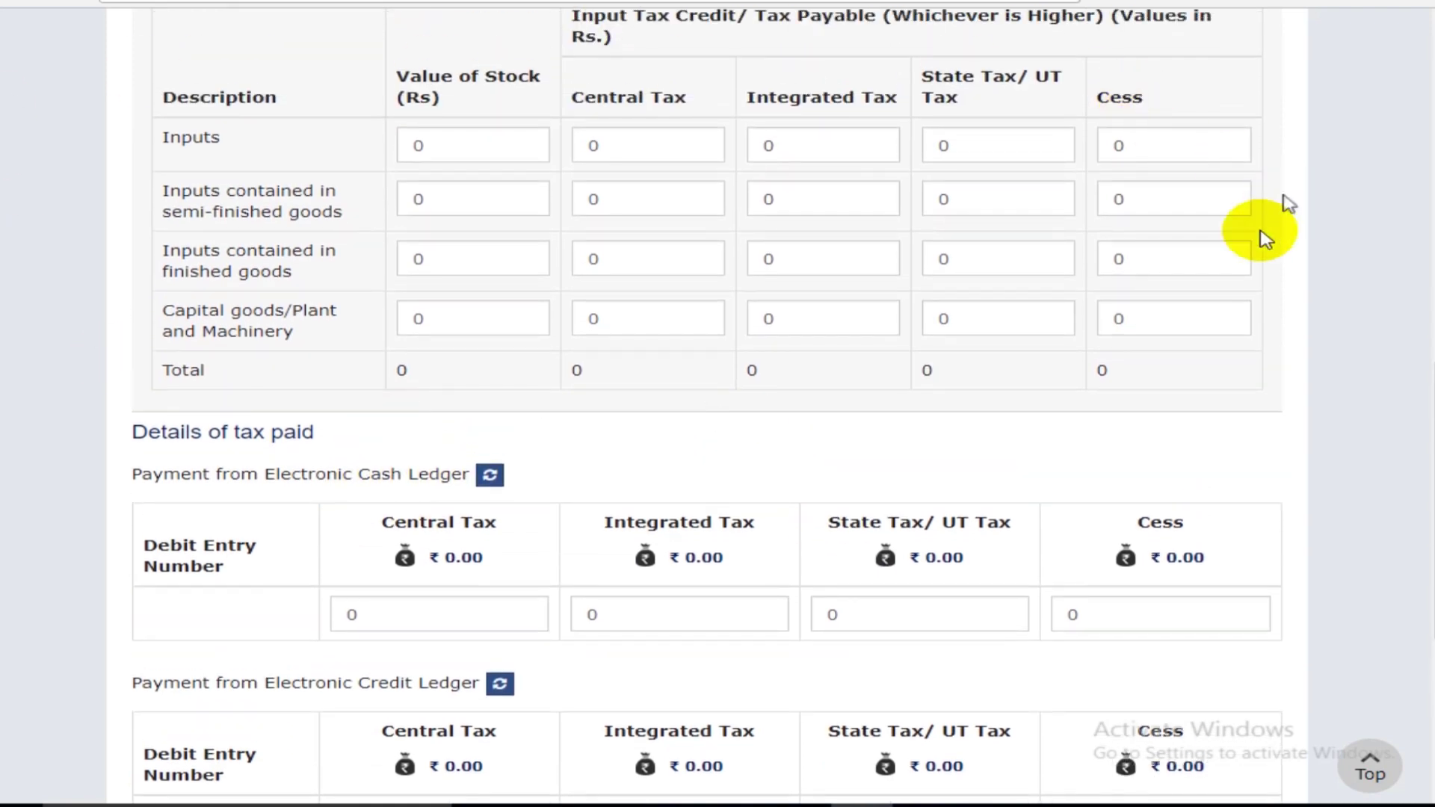
pyautogui.scroll(-4, 688, 418)
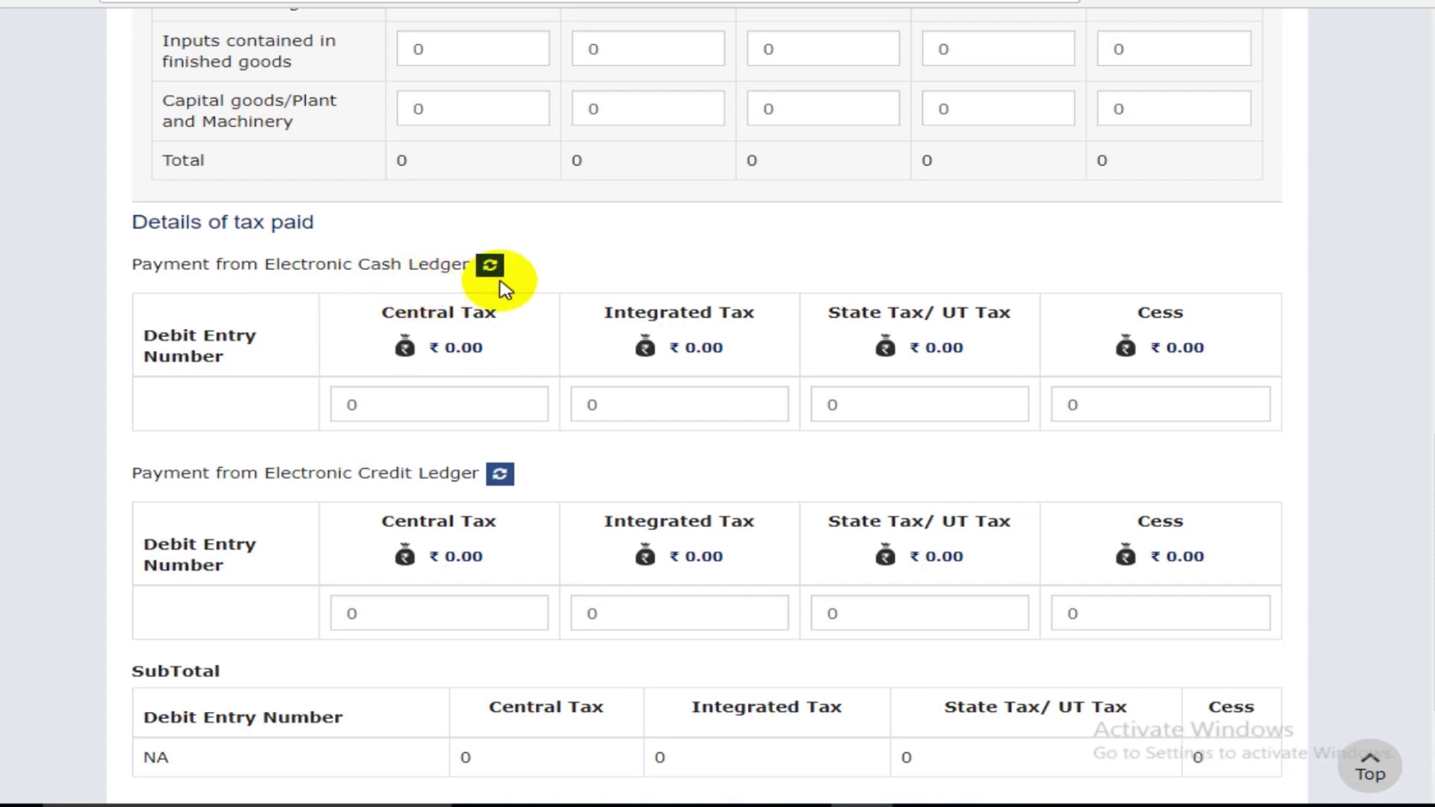
pyautogui.click(419, 397)
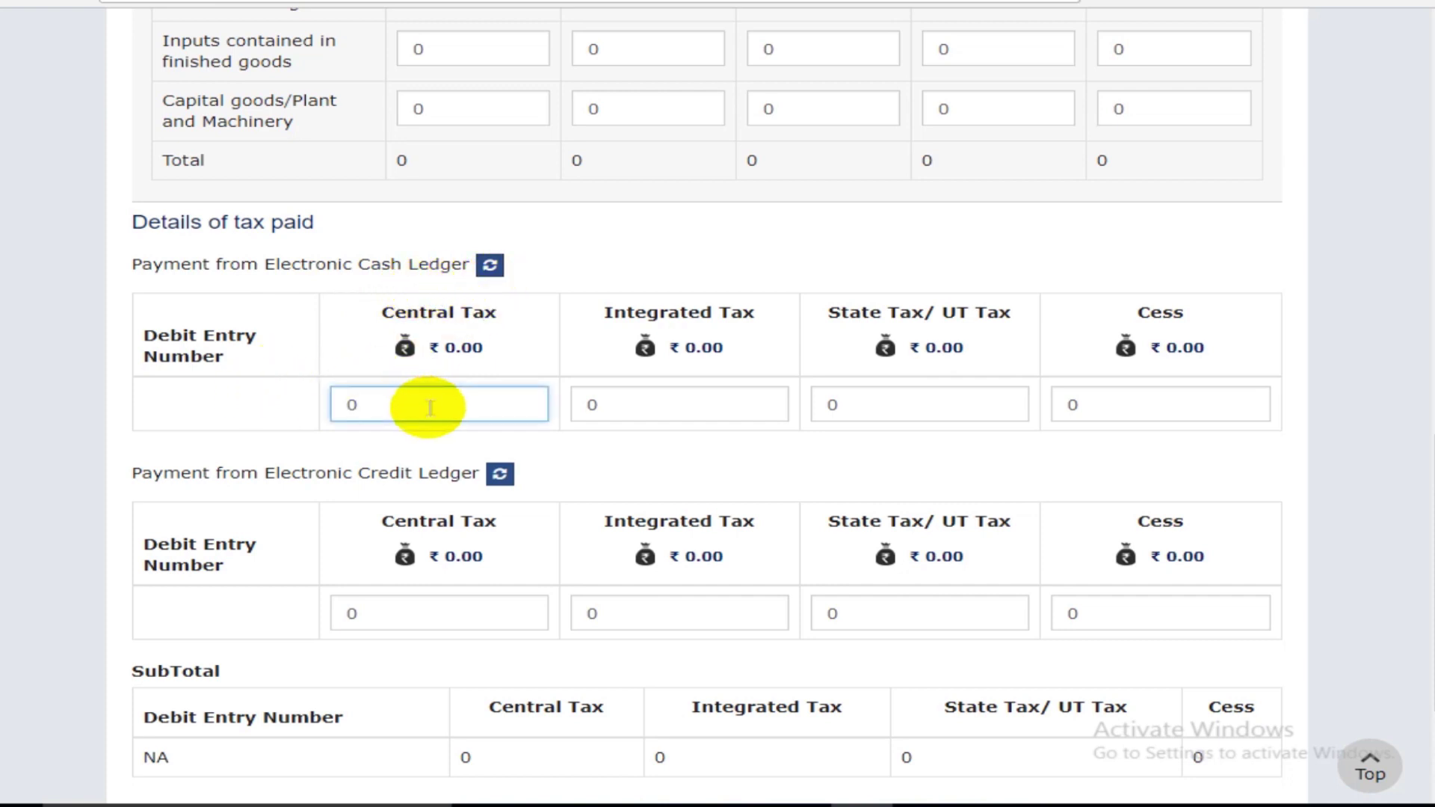
pyautogui.click(428, 407)
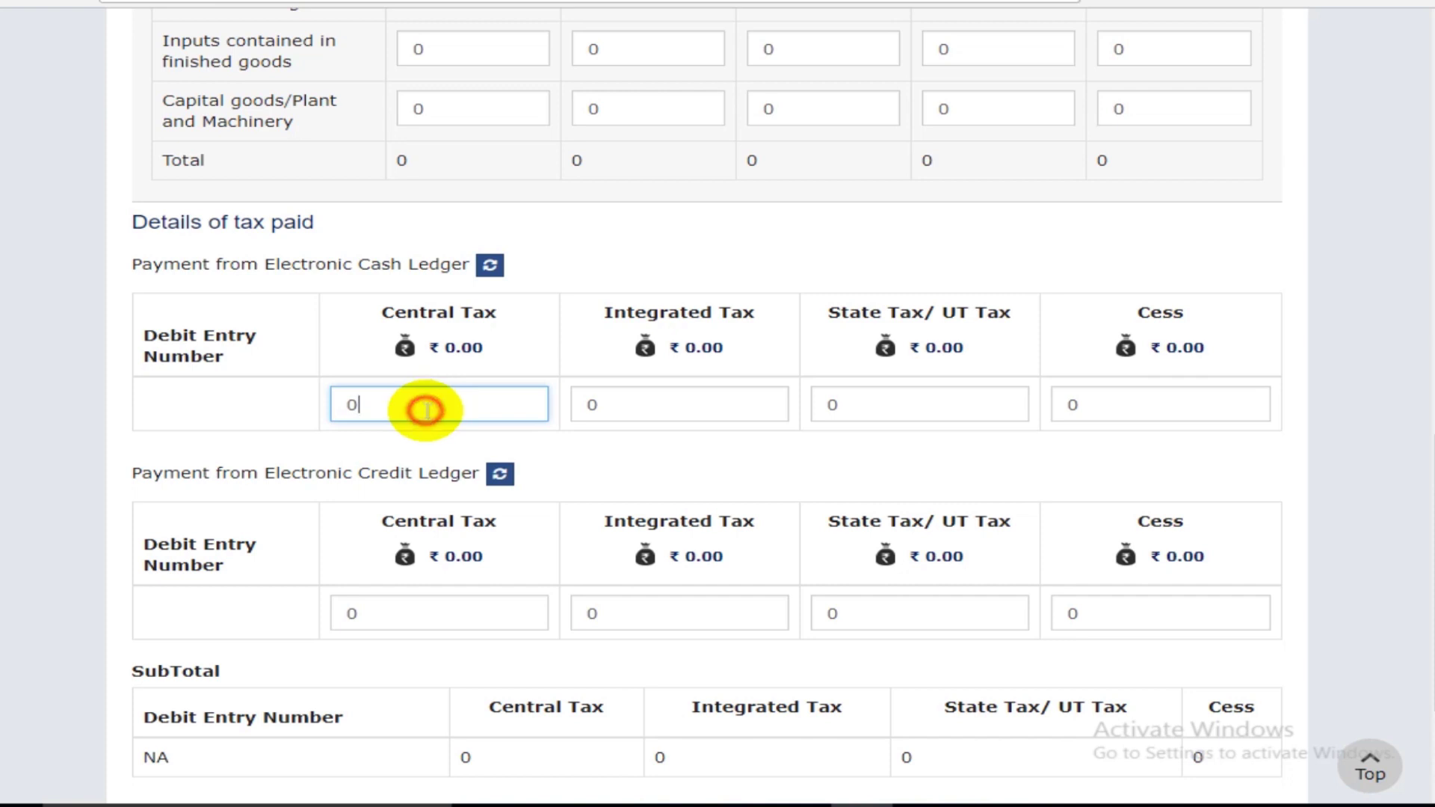
pyautogui.click(756, 414)
pyautogui.click(987, 412)
pyautogui.click(1193, 409)
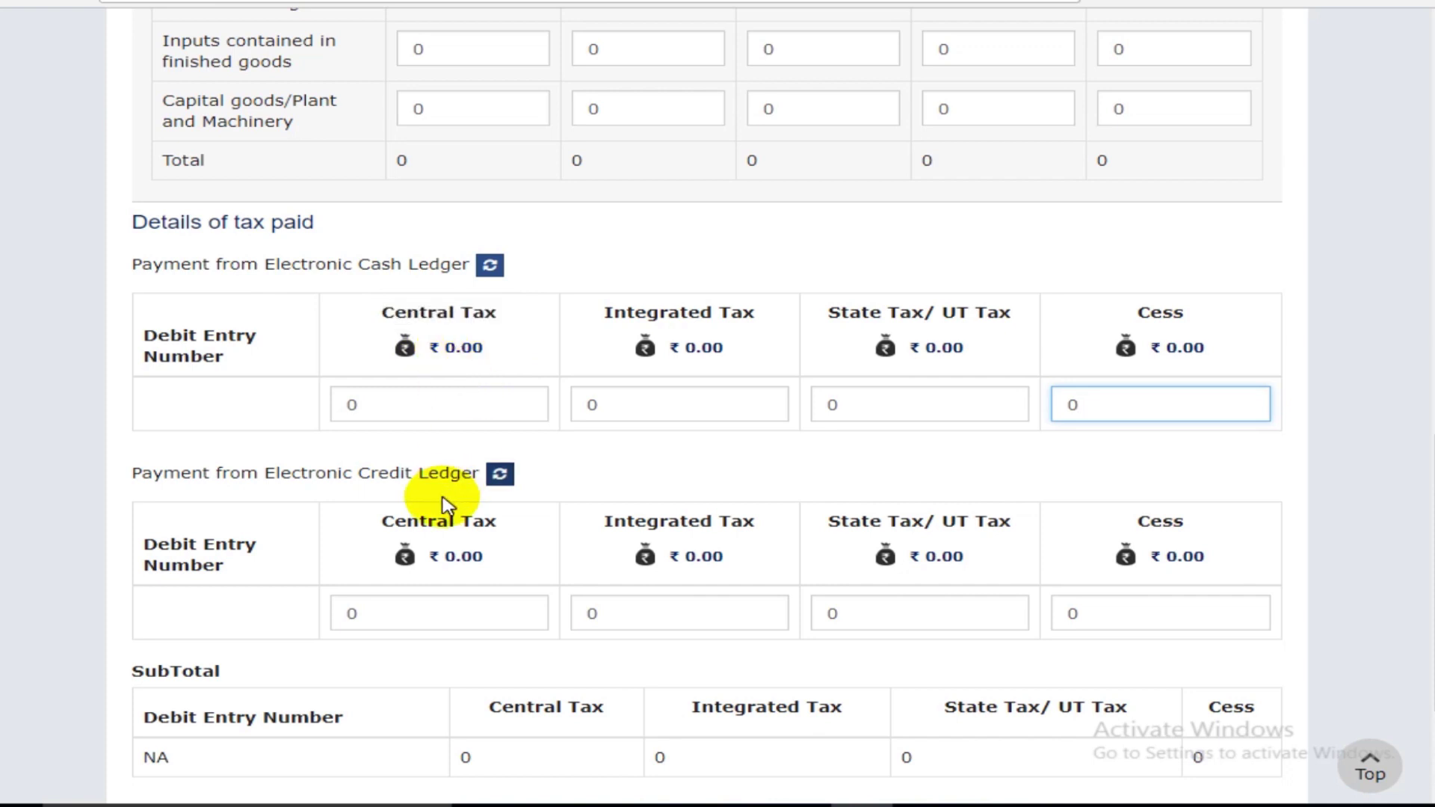
# Step: Examine the Electronic Credit Ledger payment fields and the SubTotal table under Details of tax paid
pyautogui.scroll(-2, 449, 496)
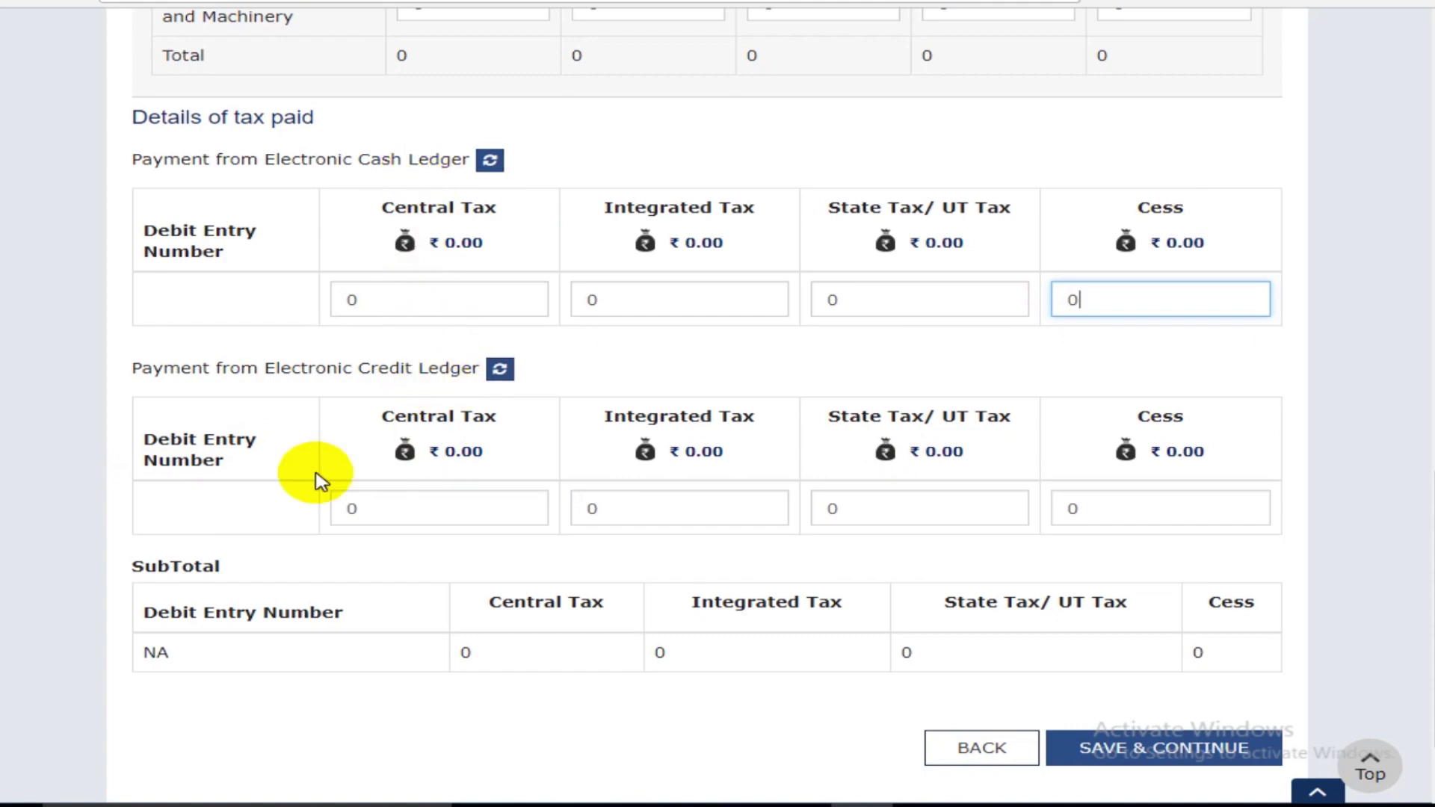
pyautogui.scroll(-2, 314, 478)
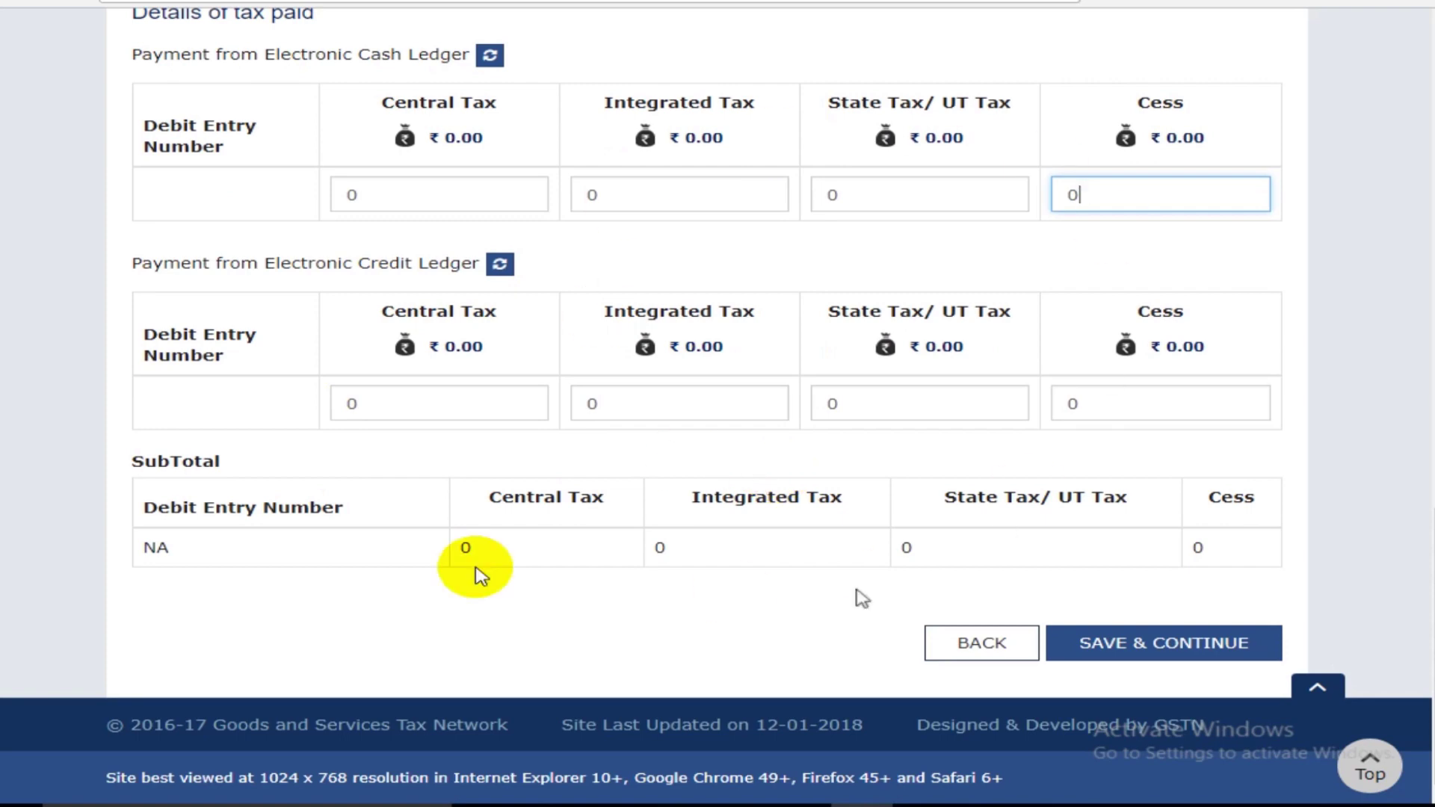
pyautogui.scroll(2, 1198, 522)
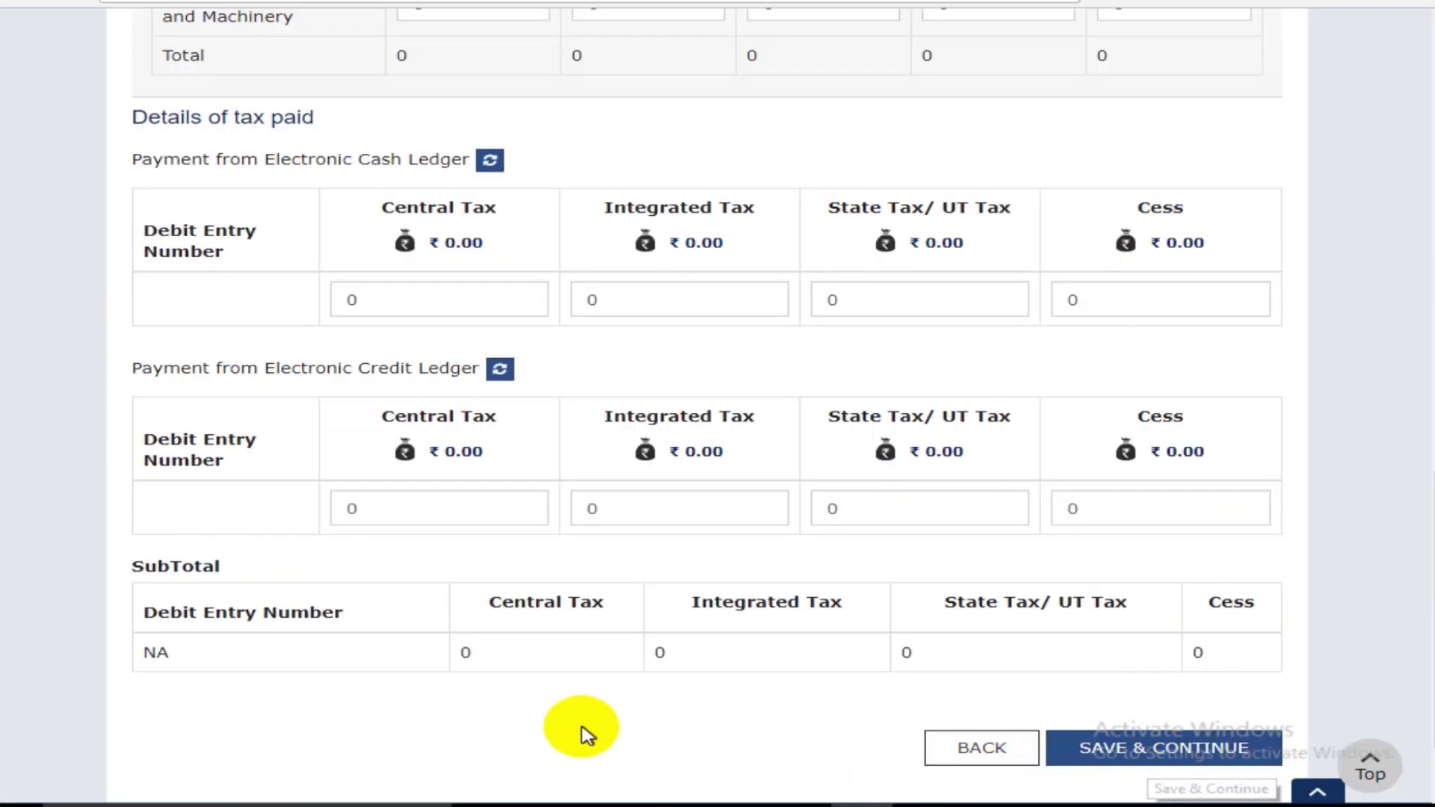
# Step: Set the reason for cancellation to "Discontinuance of business/ Closure of business" and review the stock and tax payment sections
pyautogui.scroll(15, 577, 733)
pyautogui.scroll(5, 582, 727)
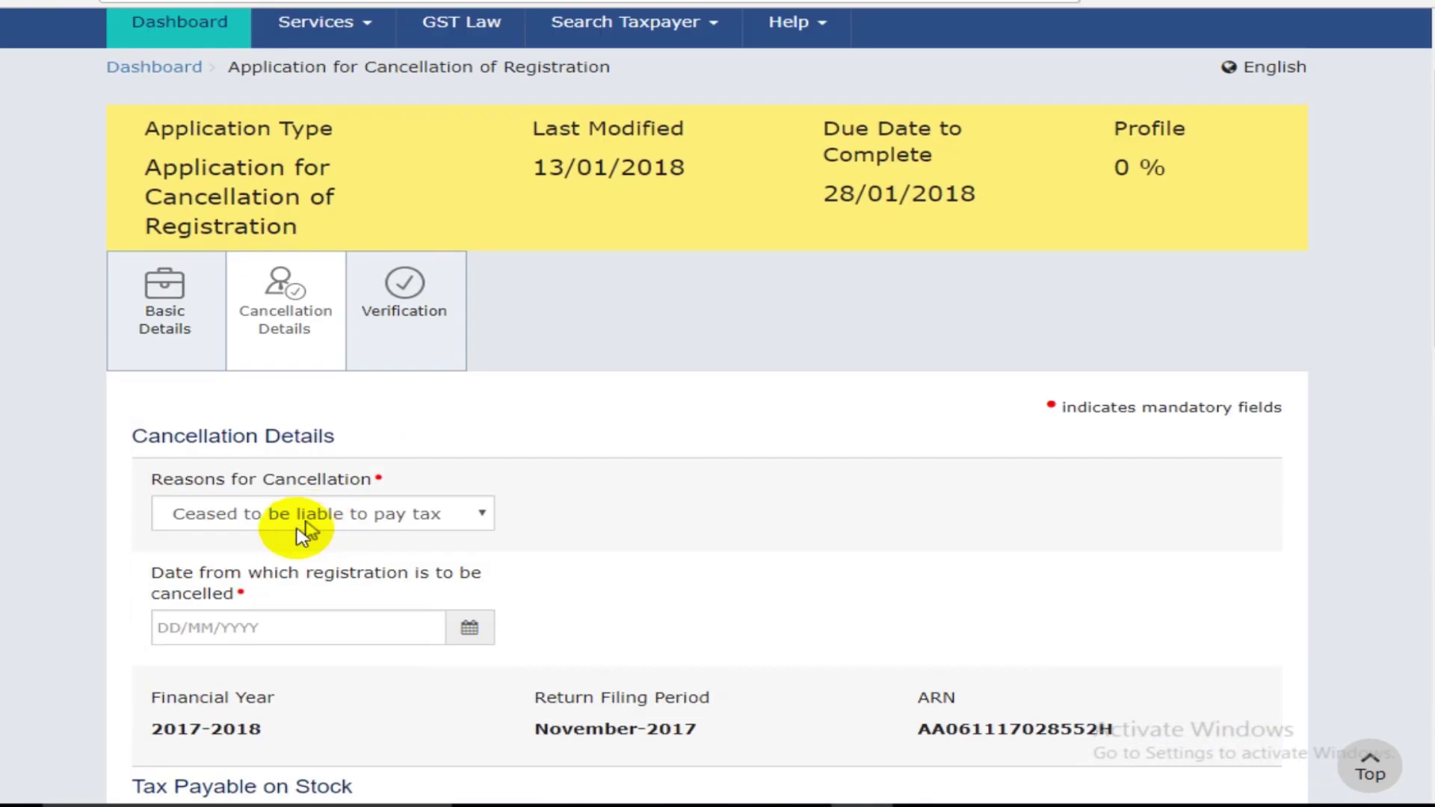
pyautogui.click(303, 521)
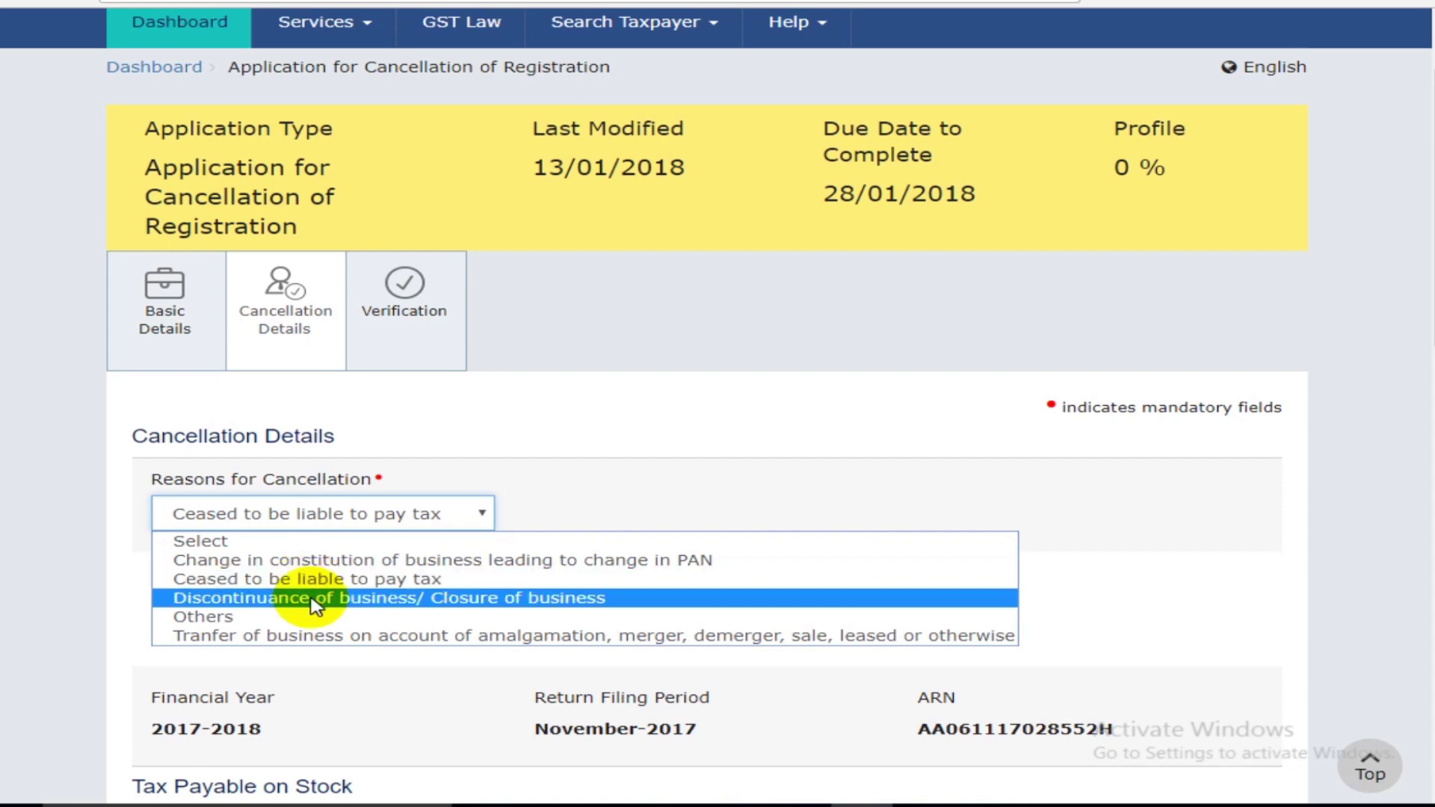
pyautogui.click(314, 598)
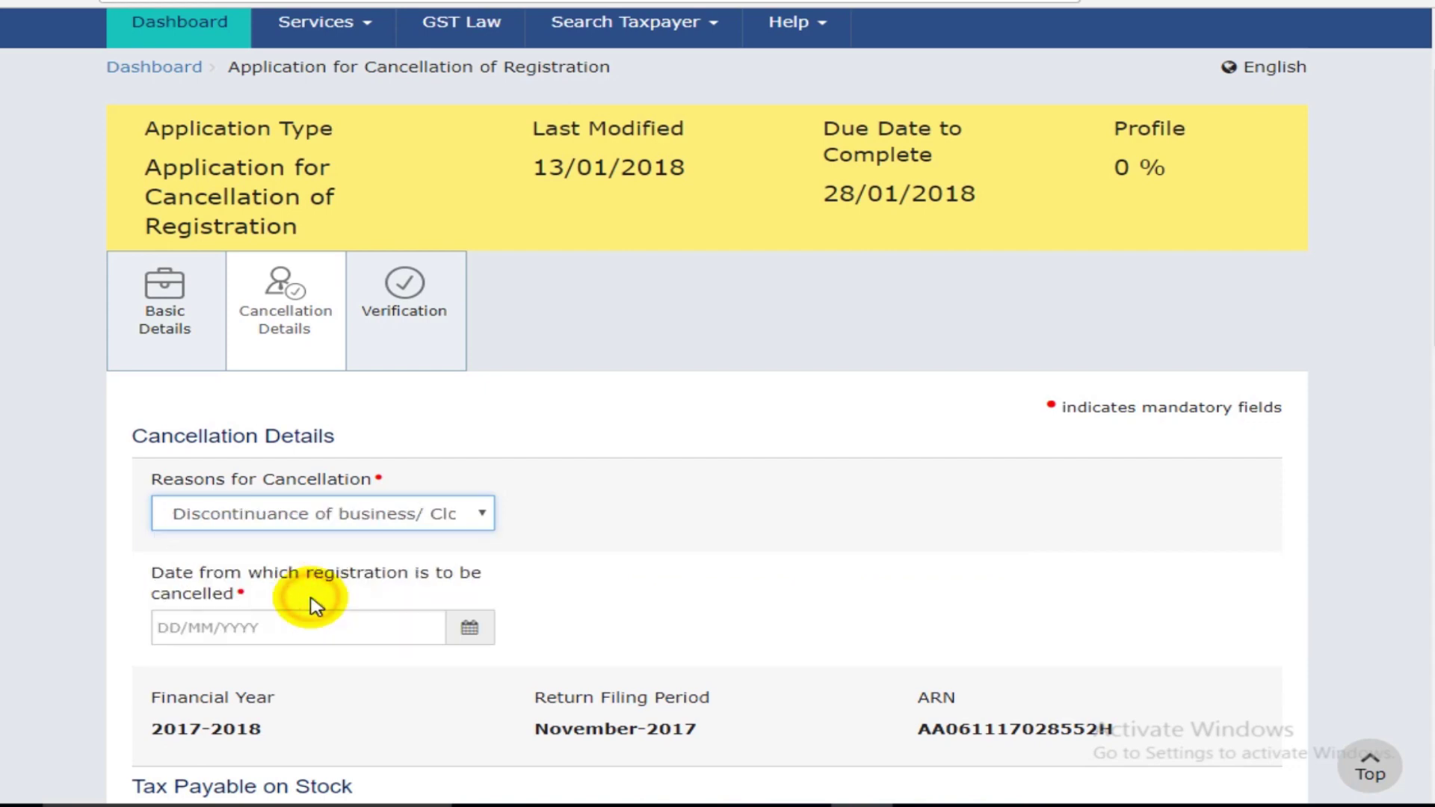
pyautogui.scroll(-6, 313, 605)
pyautogui.scroll(-5, 312, 606)
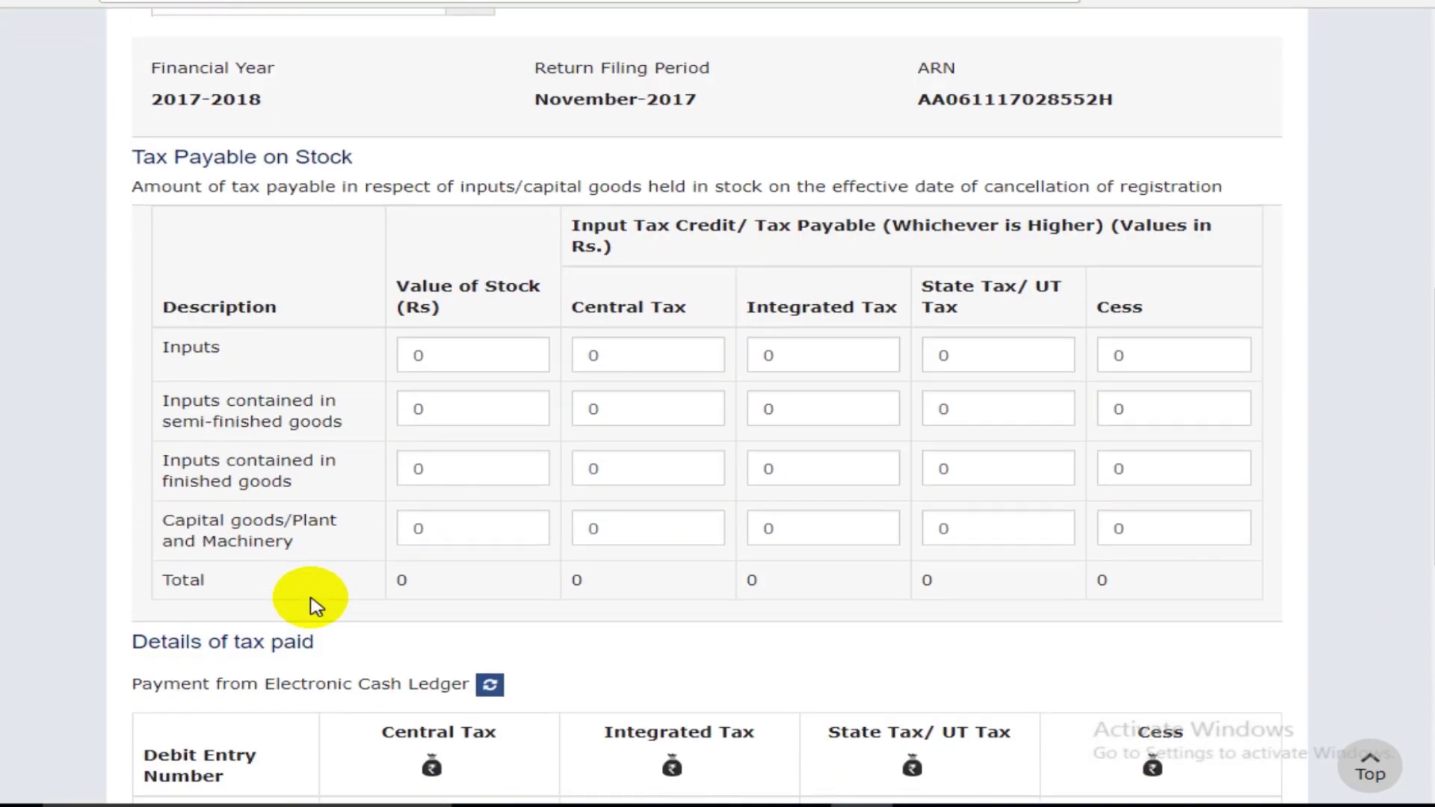
pyautogui.scroll(-5, 314, 605)
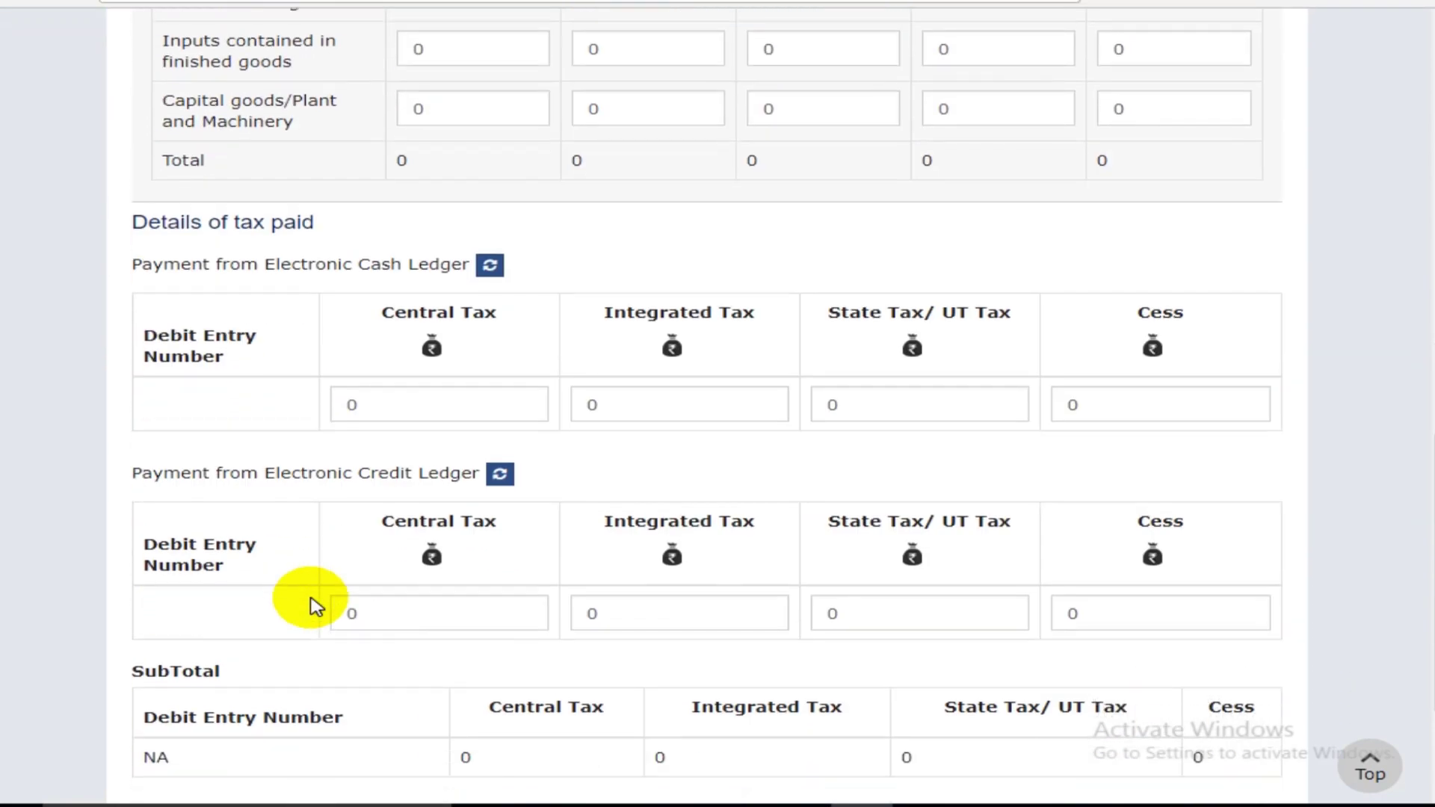
pyautogui.scroll(9, 314, 605)
pyautogui.scroll(1, 314, 605)
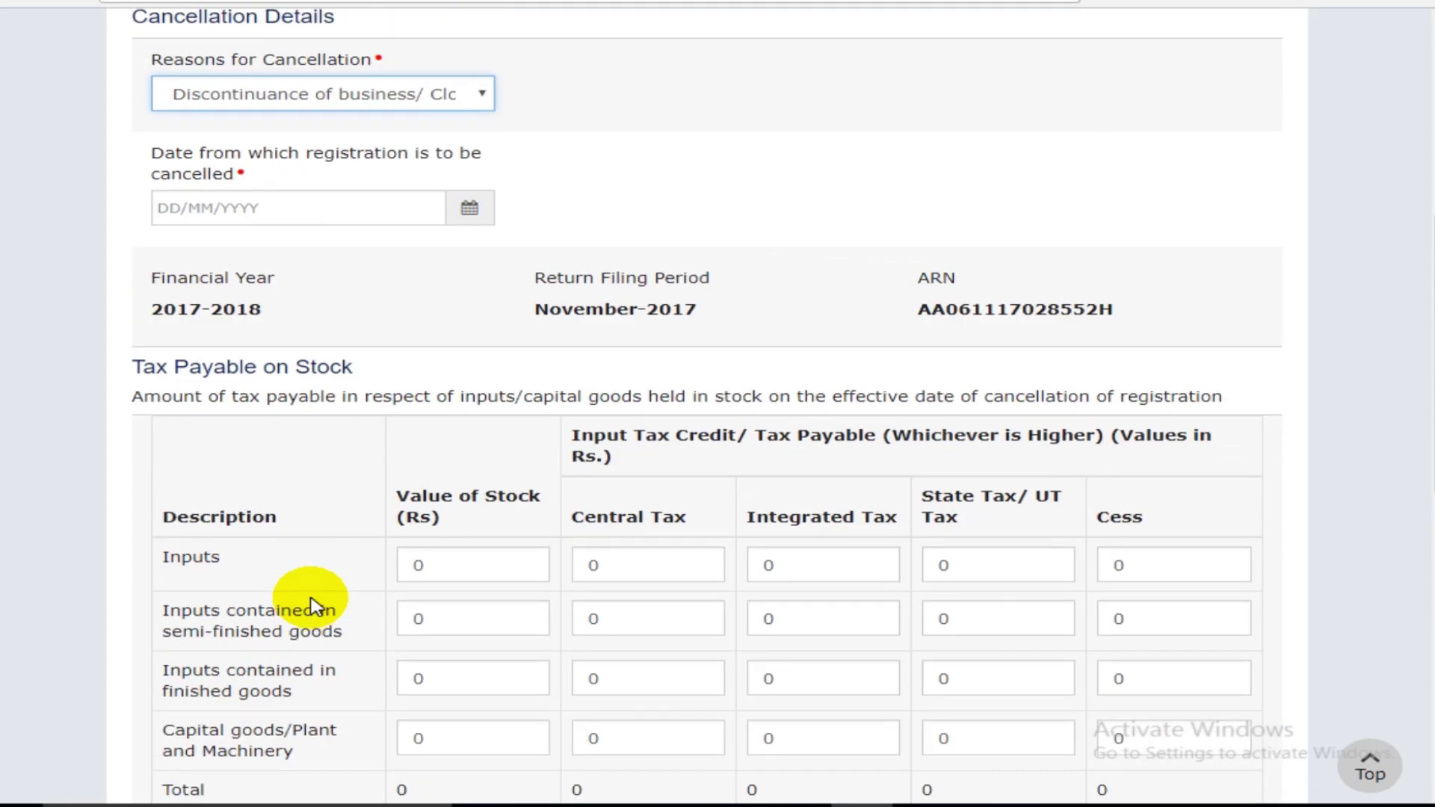
pyautogui.scroll(7, 312, 606)
pyautogui.scroll(-3, 314, 605)
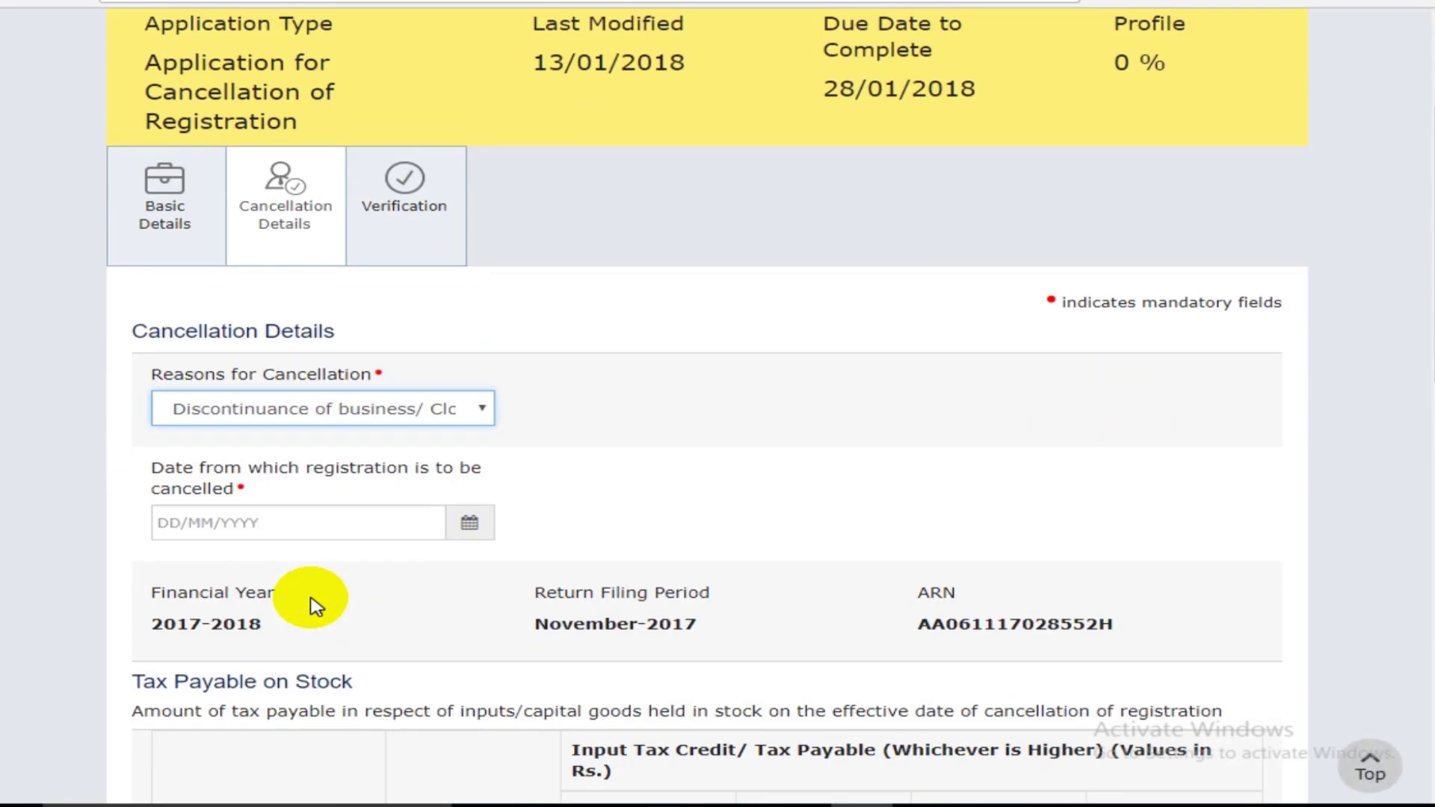
# Step: Change the reason for cancellation to "Others", go to the Others (Please specify) field, and review the Tax Payable on Stock table
pyautogui.click(341, 411)
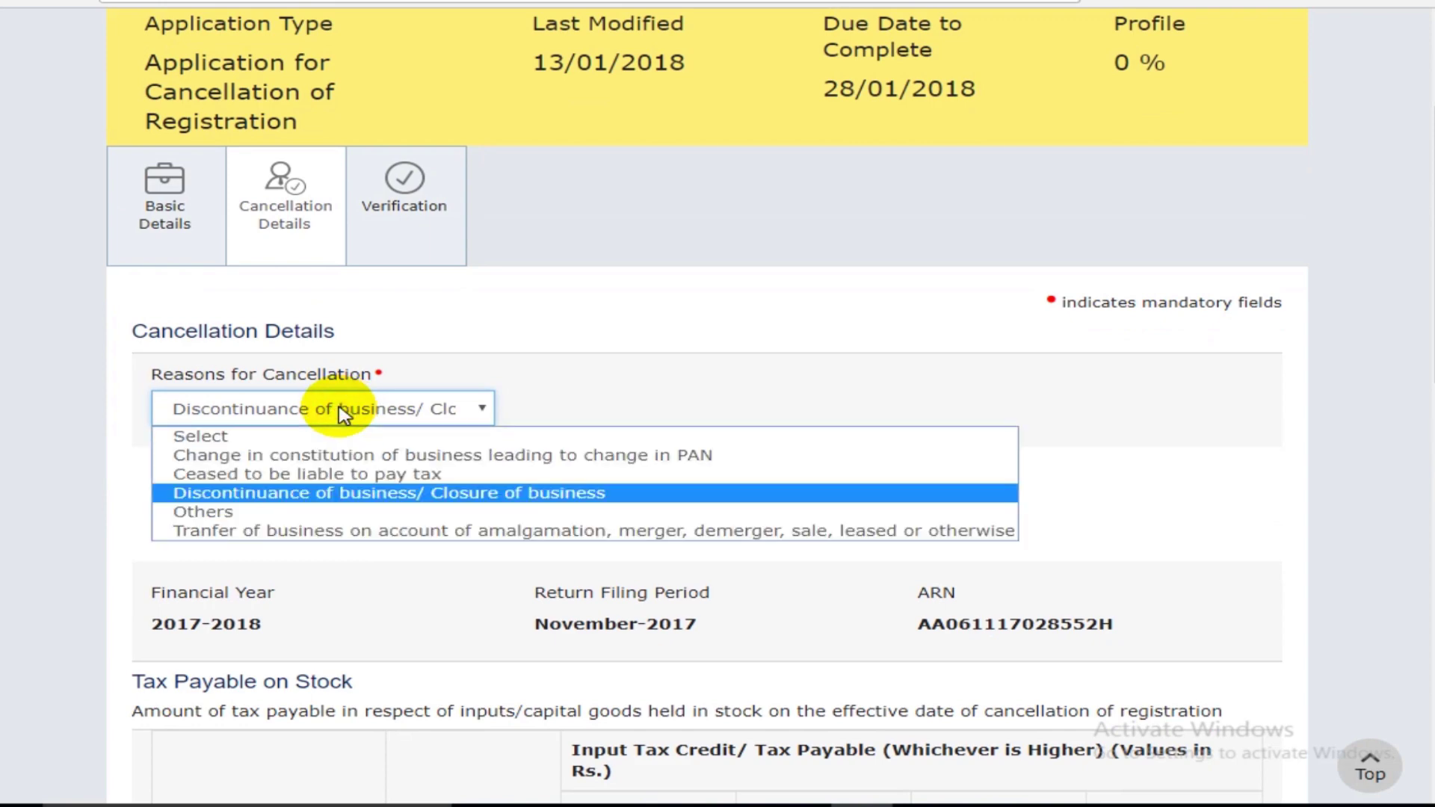
pyautogui.click(290, 516)
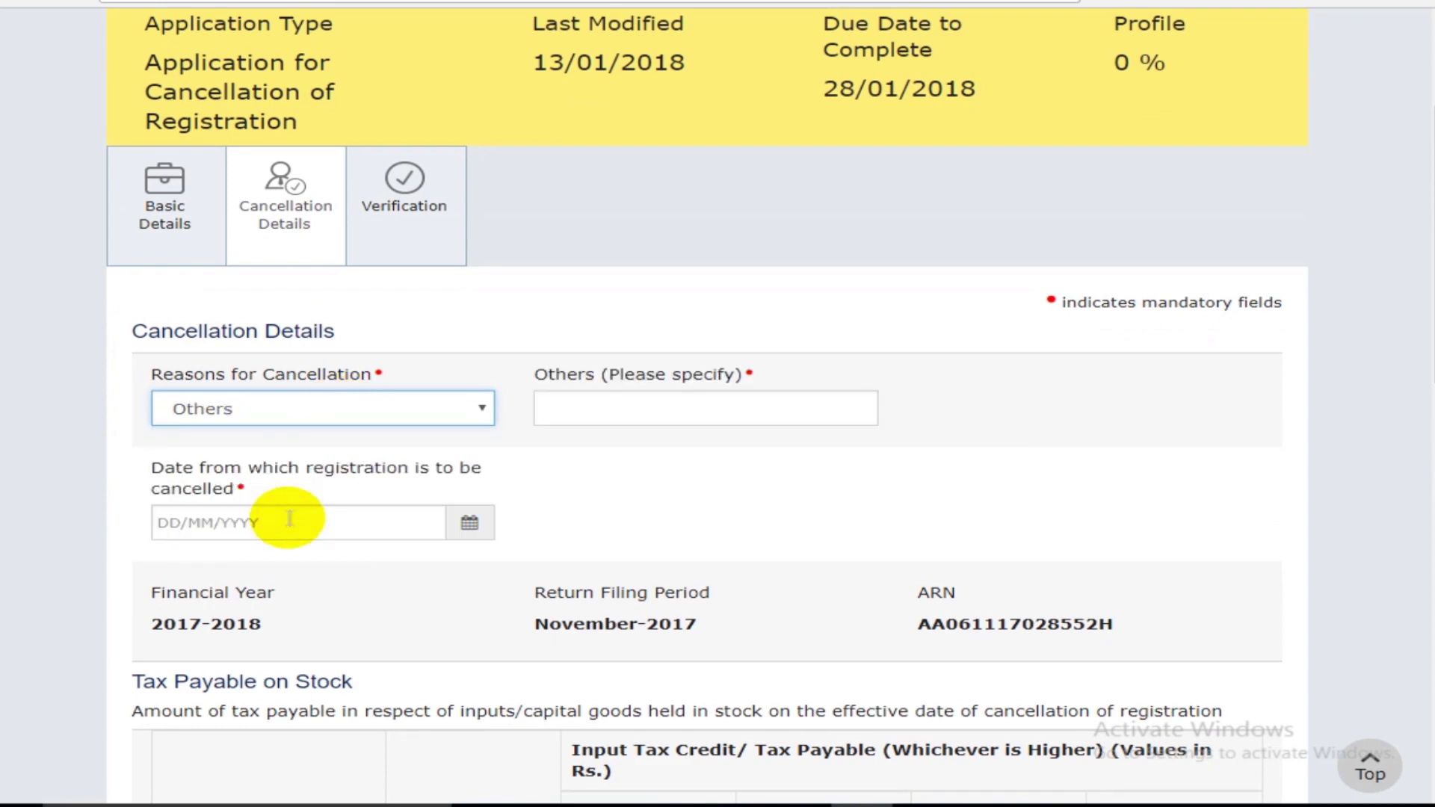
pyautogui.scroll(-3, 289, 523)
pyautogui.scroll(2, 784, 311)
pyautogui.click(784, 311)
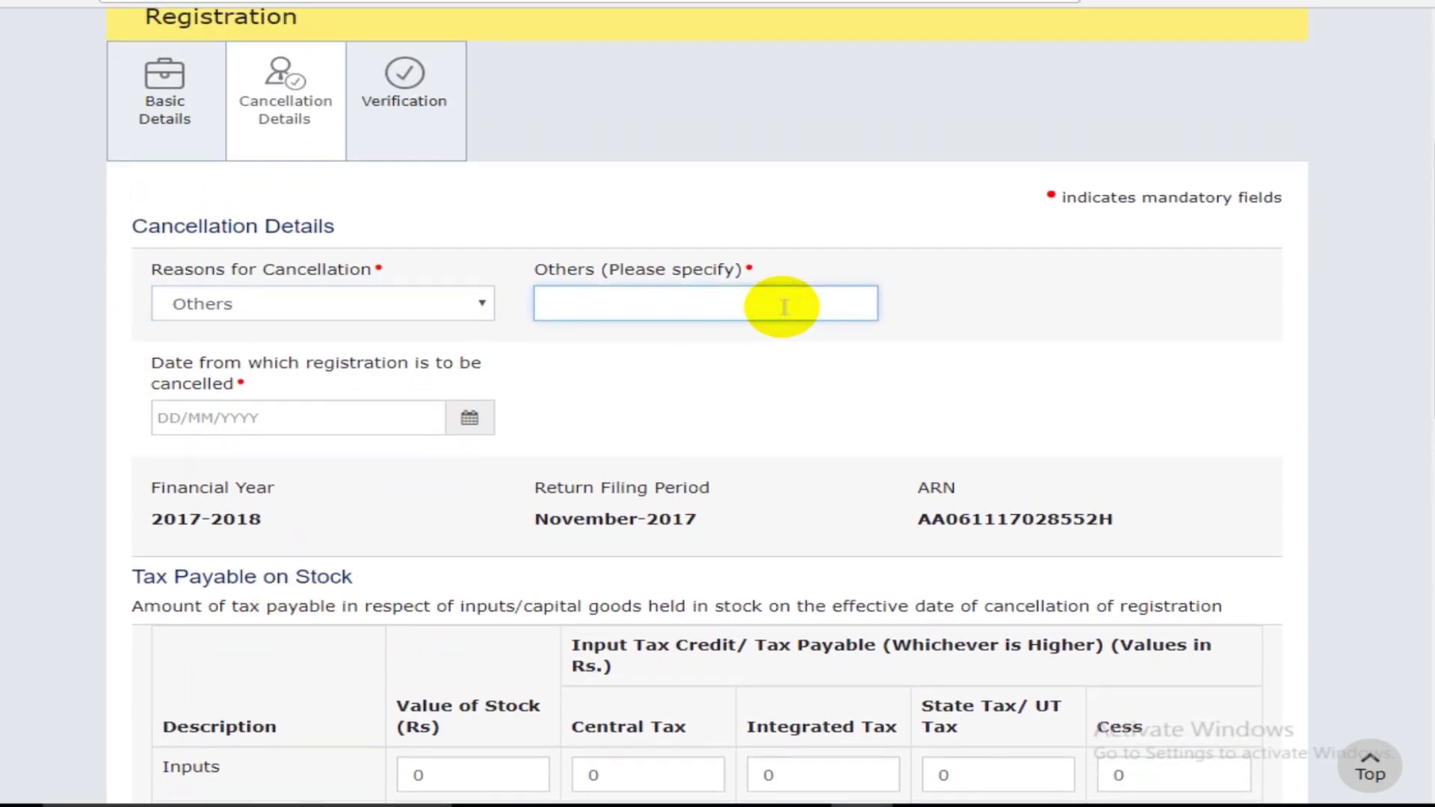
pyautogui.scroll(-12, 785, 310)
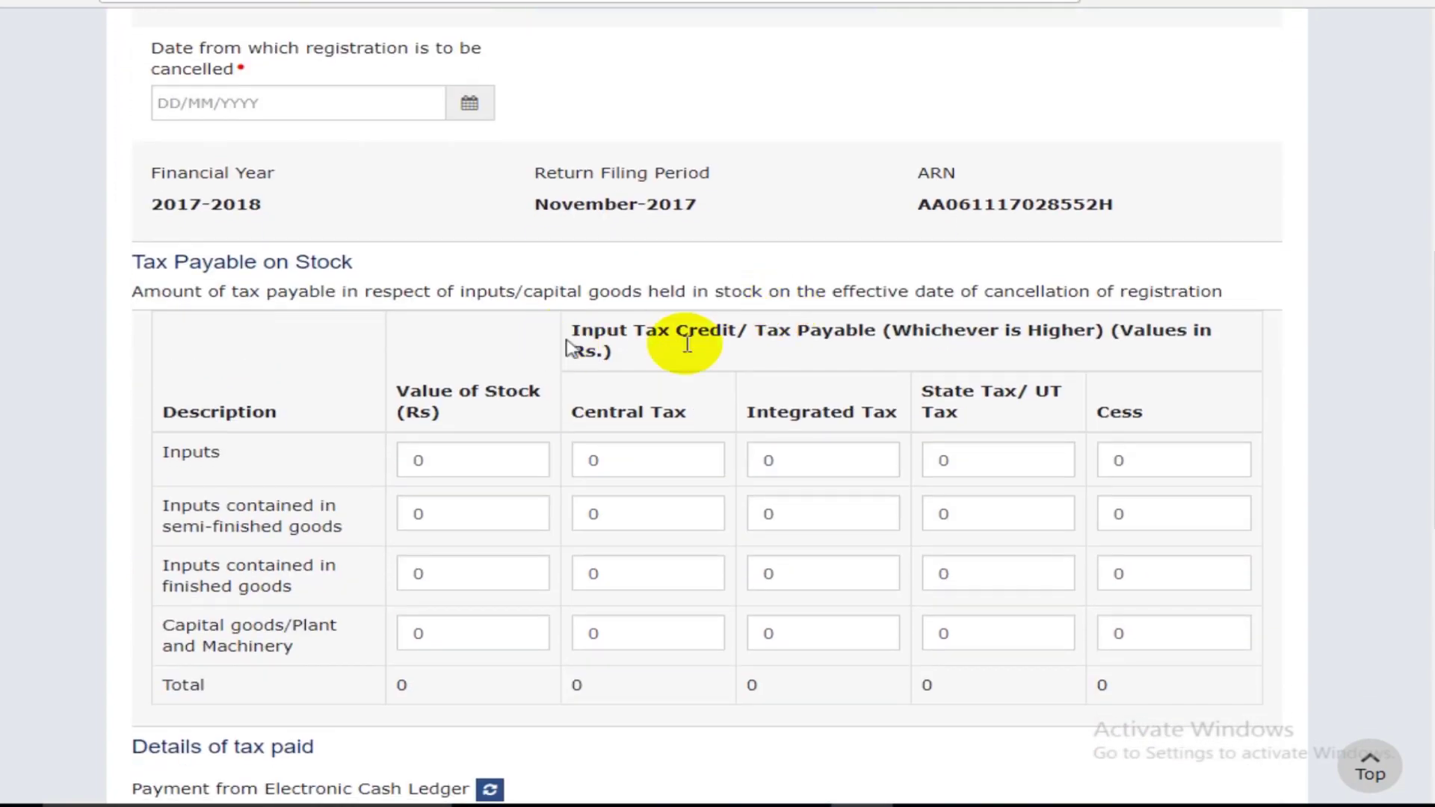
pyautogui.scroll(15, 866, 465)
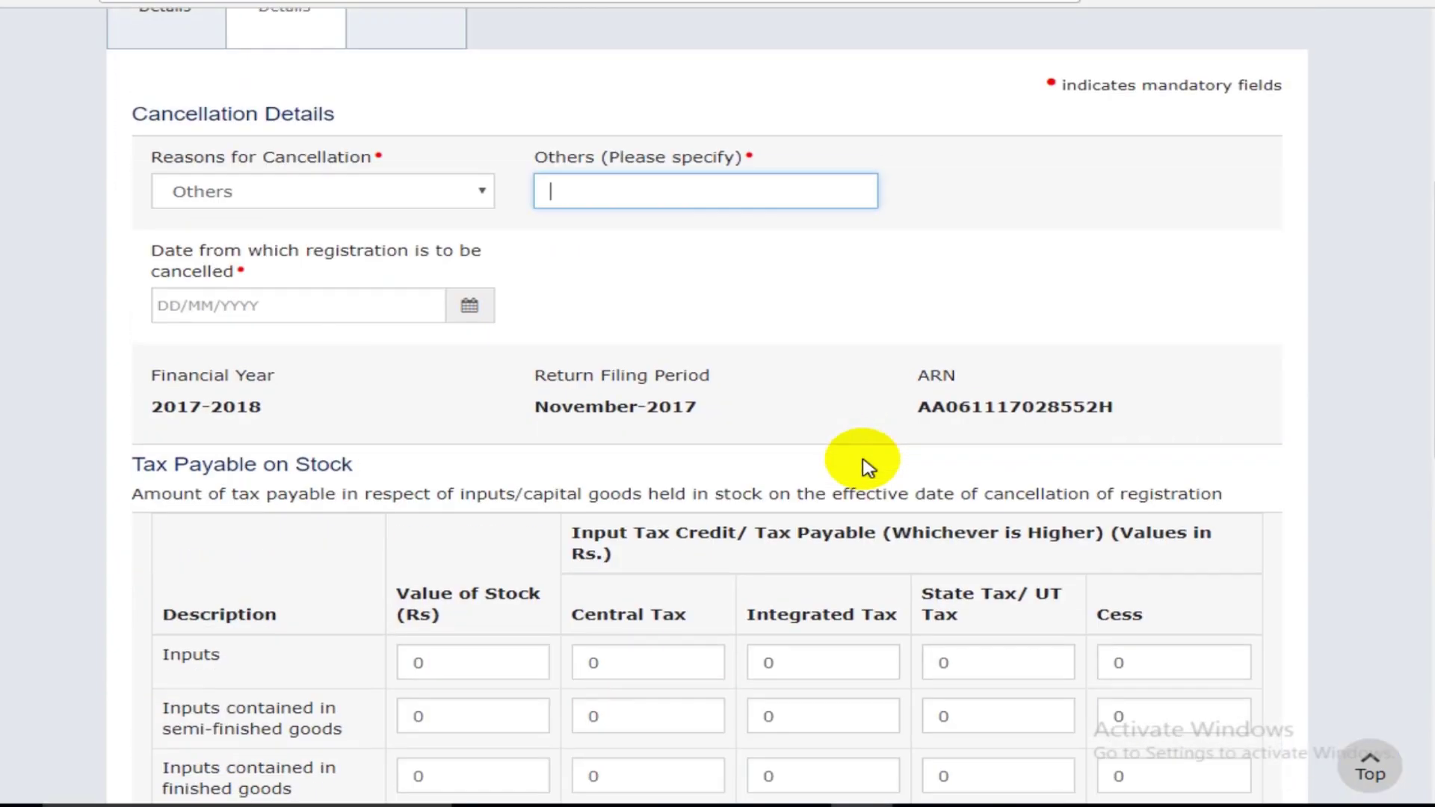
pyautogui.scroll(-9, 865, 463)
pyautogui.scroll(-1, 865, 459)
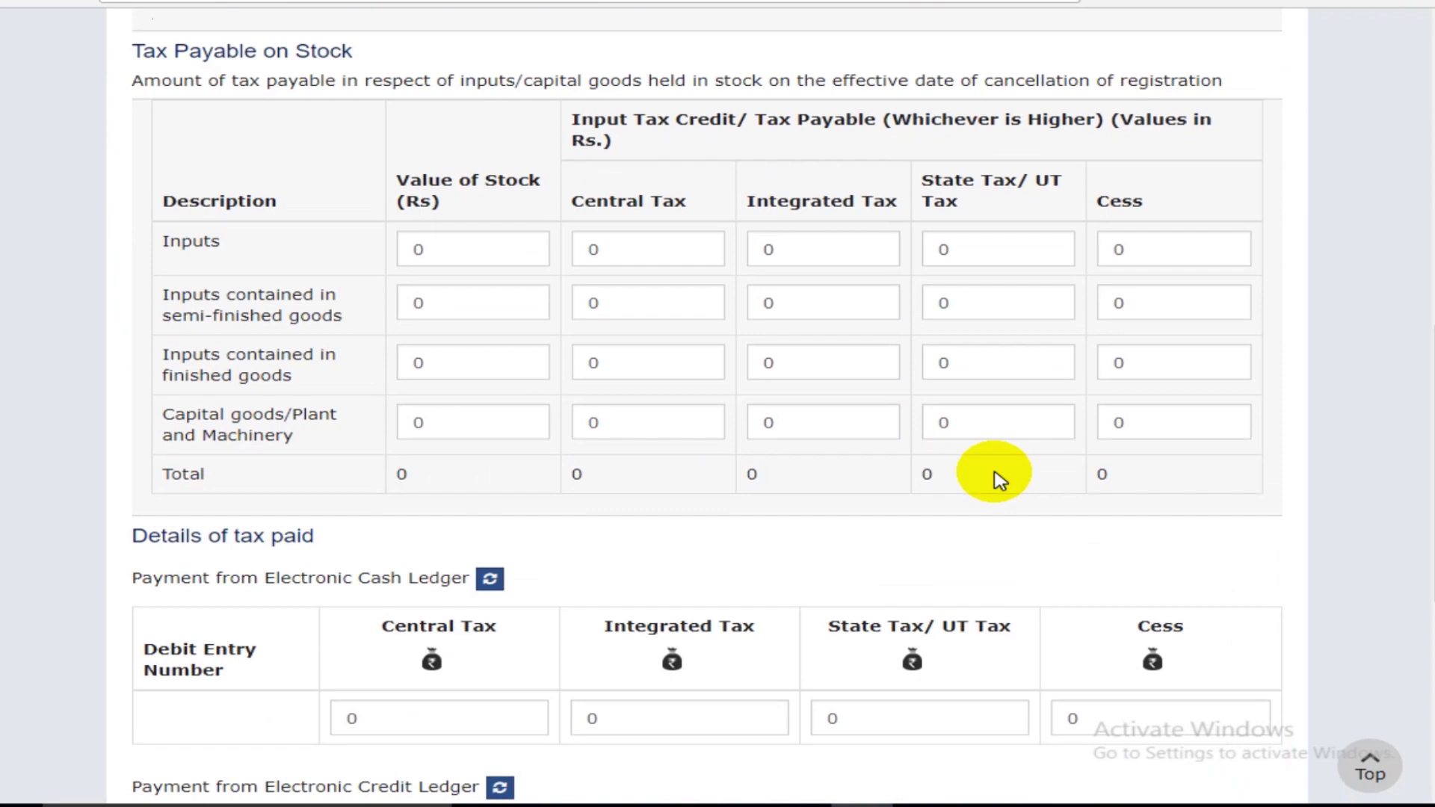
pyautogui.scroll(7, 801, 529)
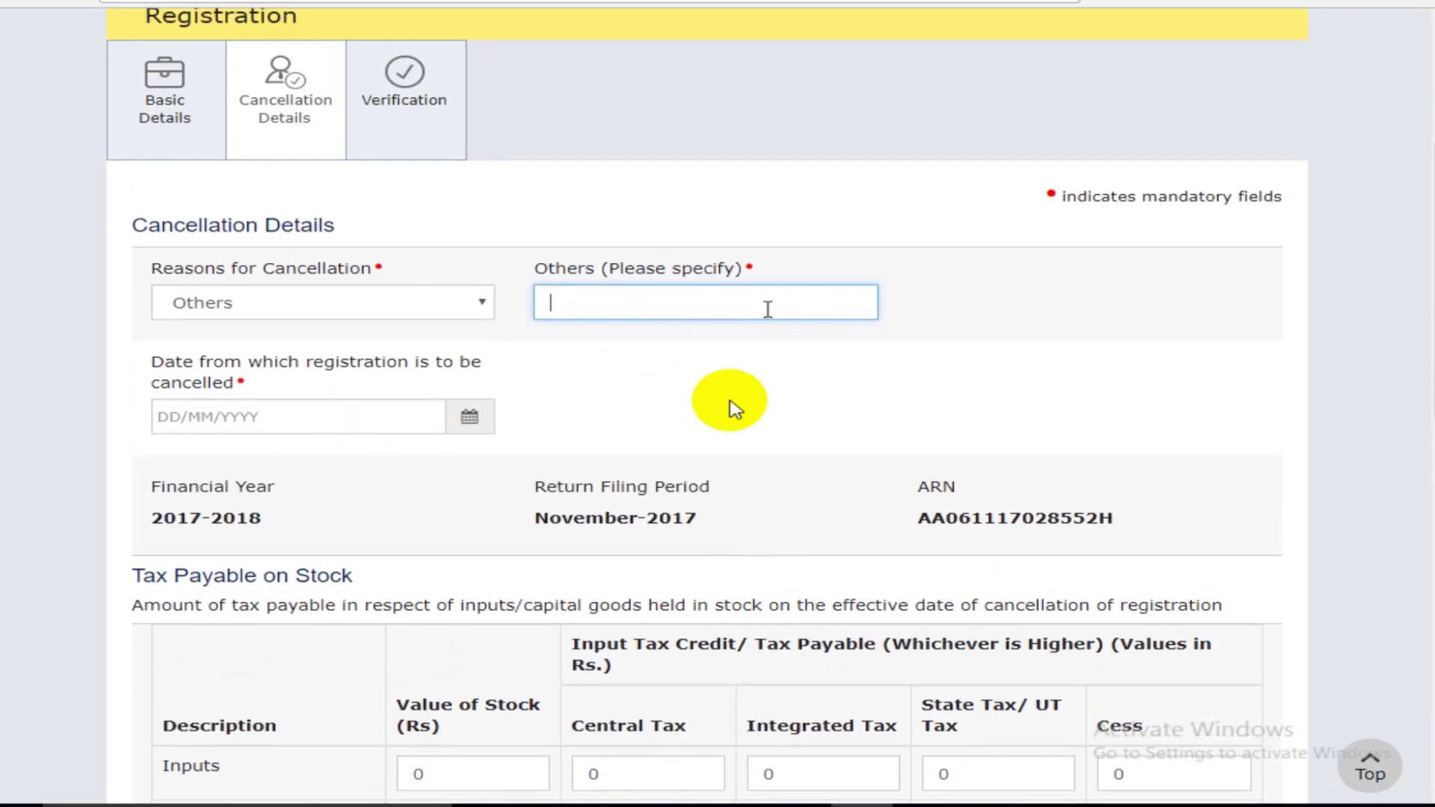
# Step: Set the cancellation reason to transfer of business on account of amalgamation, merger, demerger or sale, and go to the transferee entity's GSTIN field
pyautogui.click(348, 305)
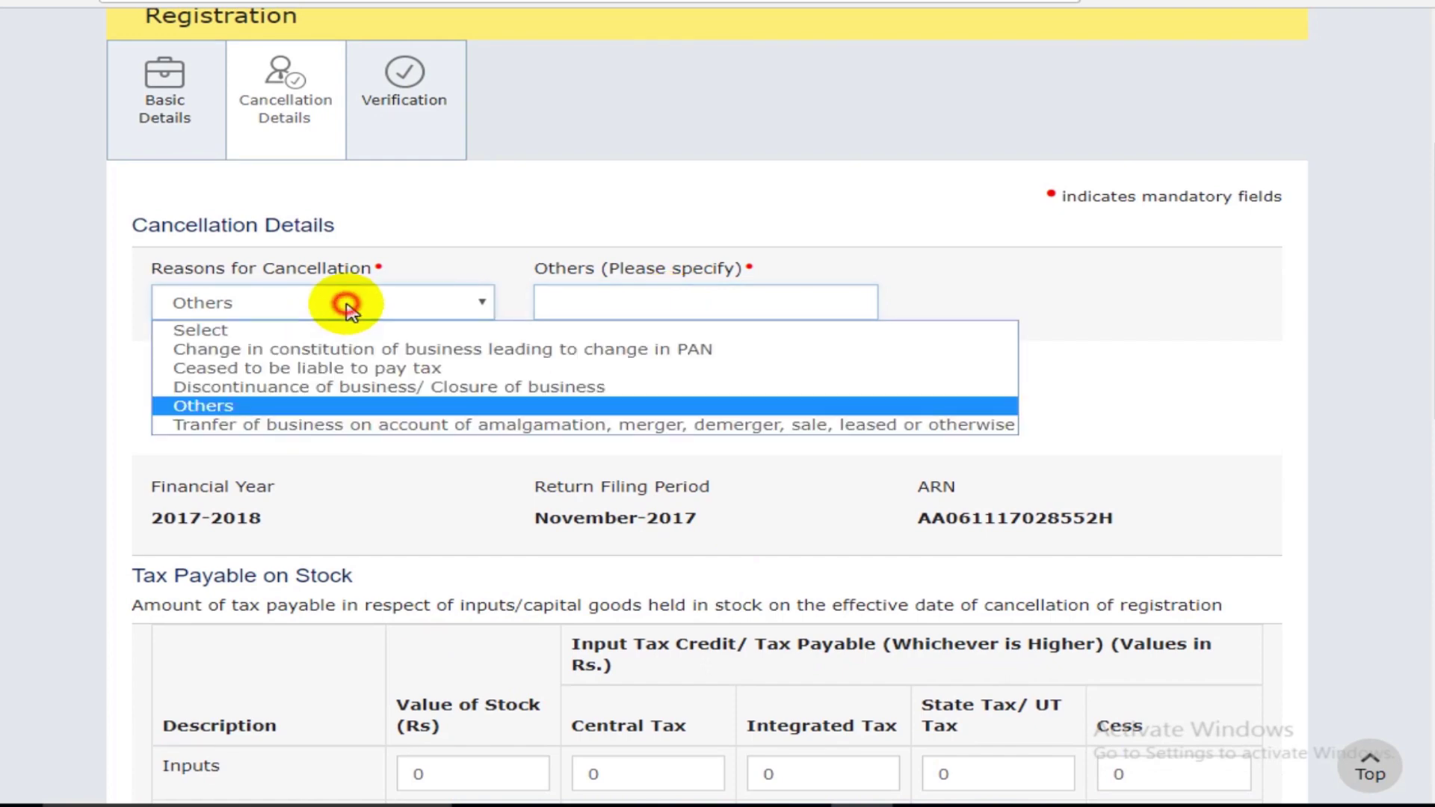
pyautogui.click(344, 426)
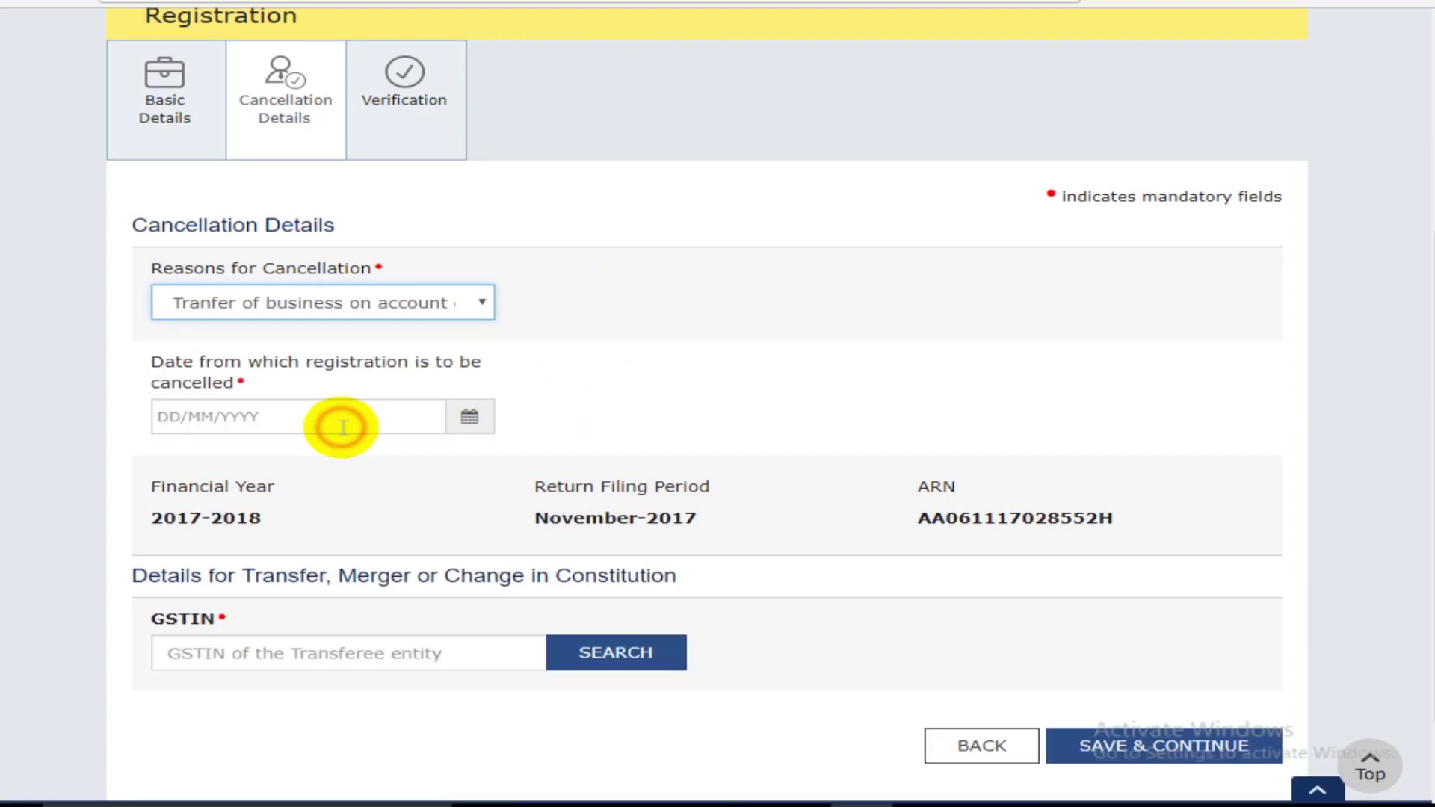
pyautogui.scroll(-2, 342, 426)
pyautogui.click(359, 548)
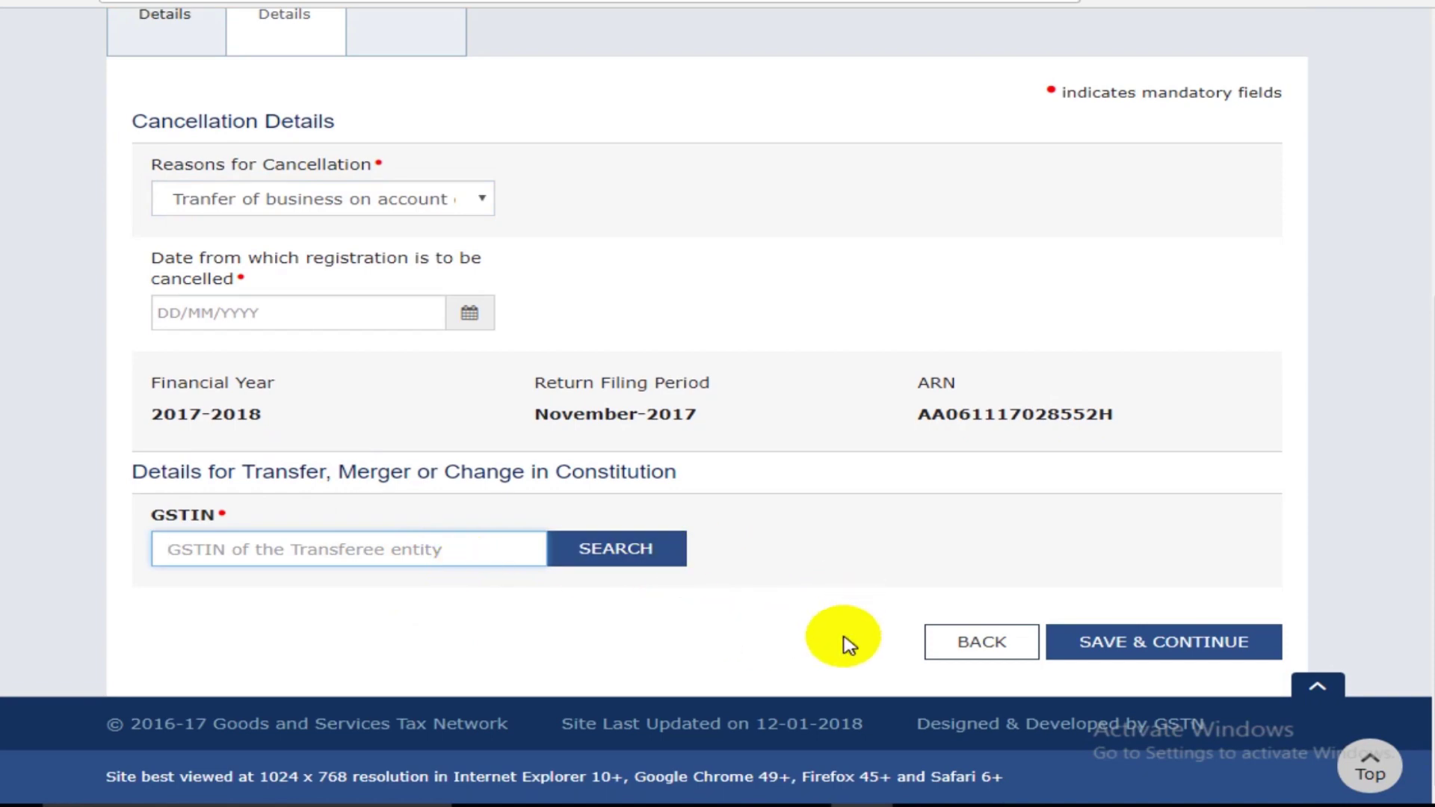
pyautogui.scroll(4, 712, 566)
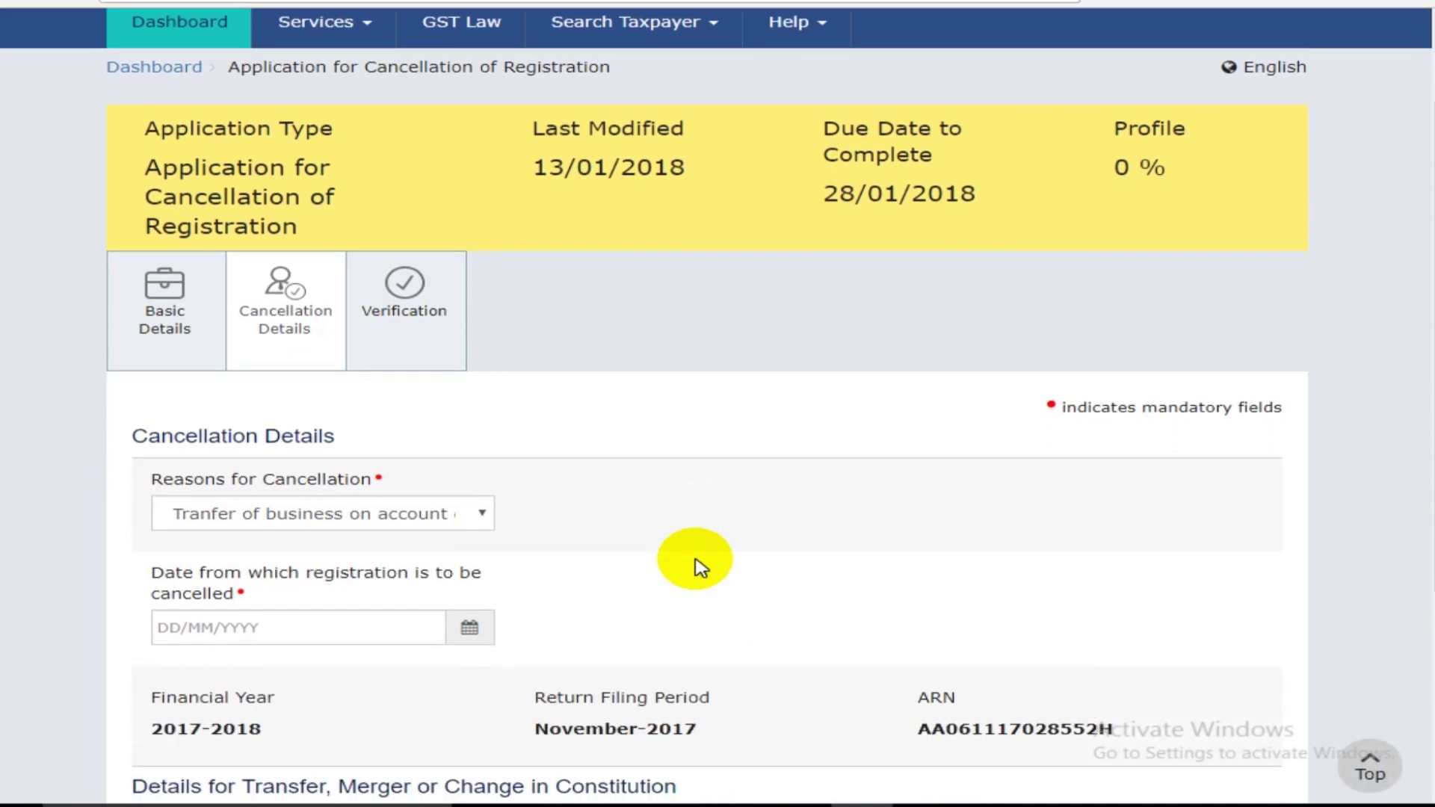
# Step: Leave Cancellation Details without saving and examine the declaration, authorized signatory and place fields on the Verification page
pyautogui.click(386, 327)
pyautogui.click(852, 96)
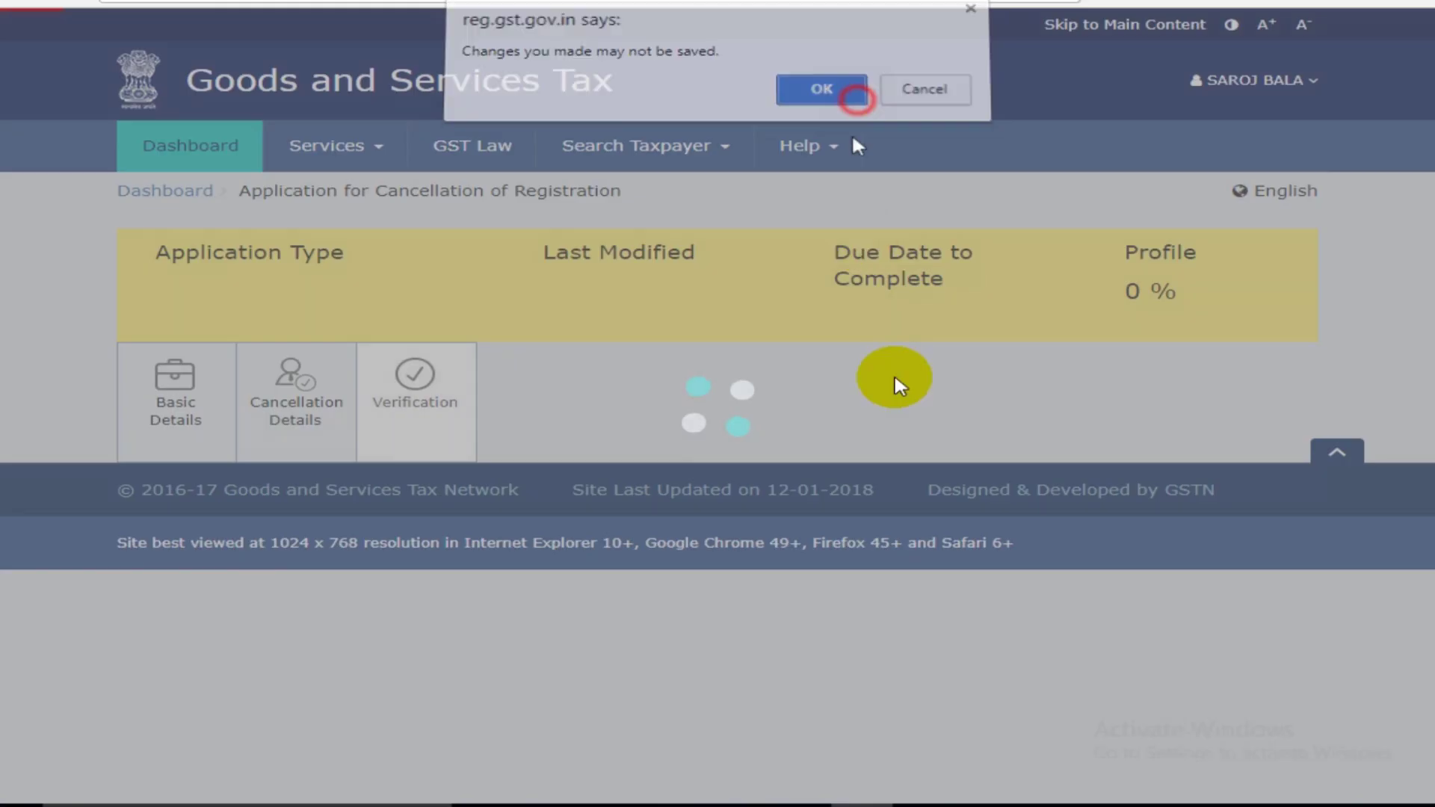
pyautogui.scroll(-3, 859, 481)
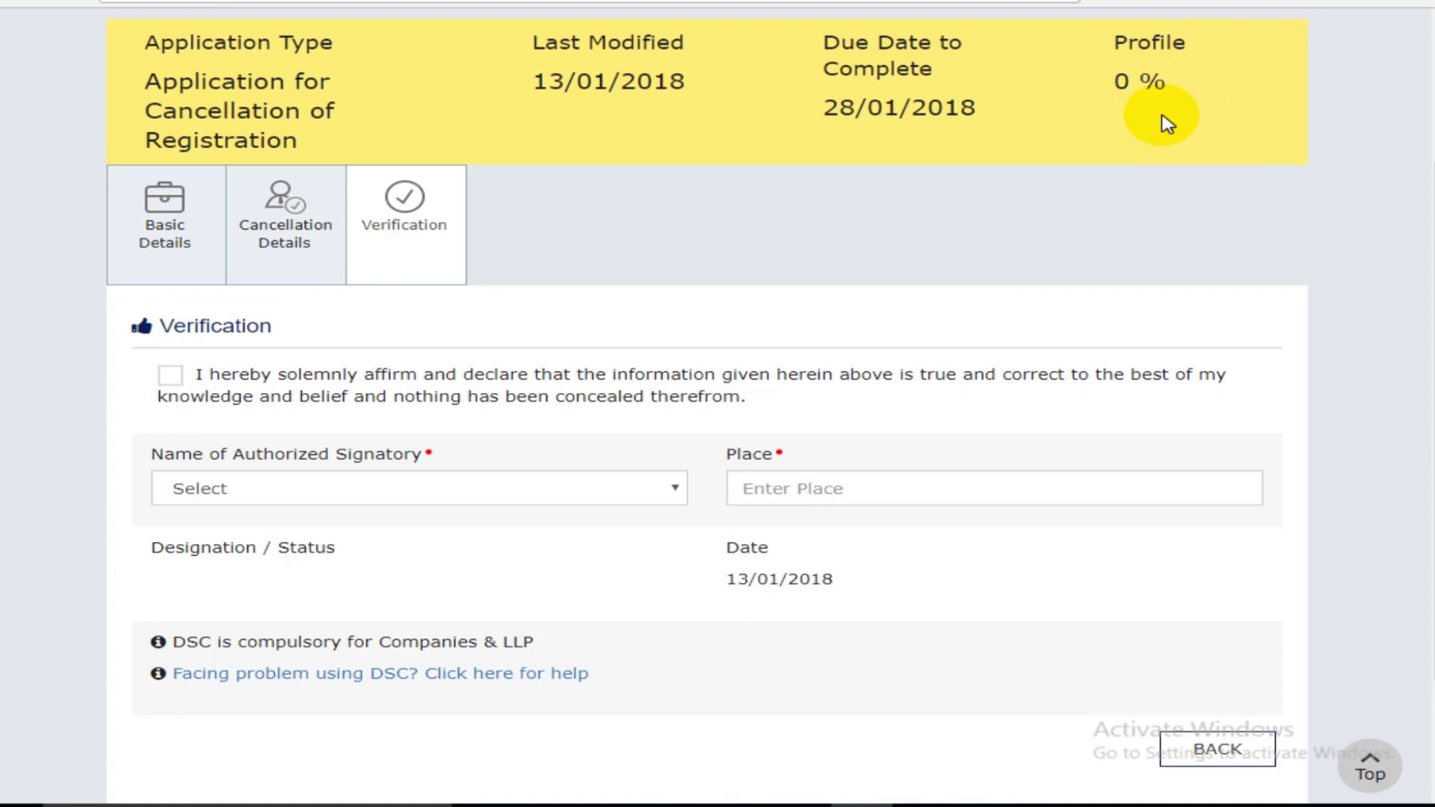
pyautogui.scroll(-2, 1000, 266)
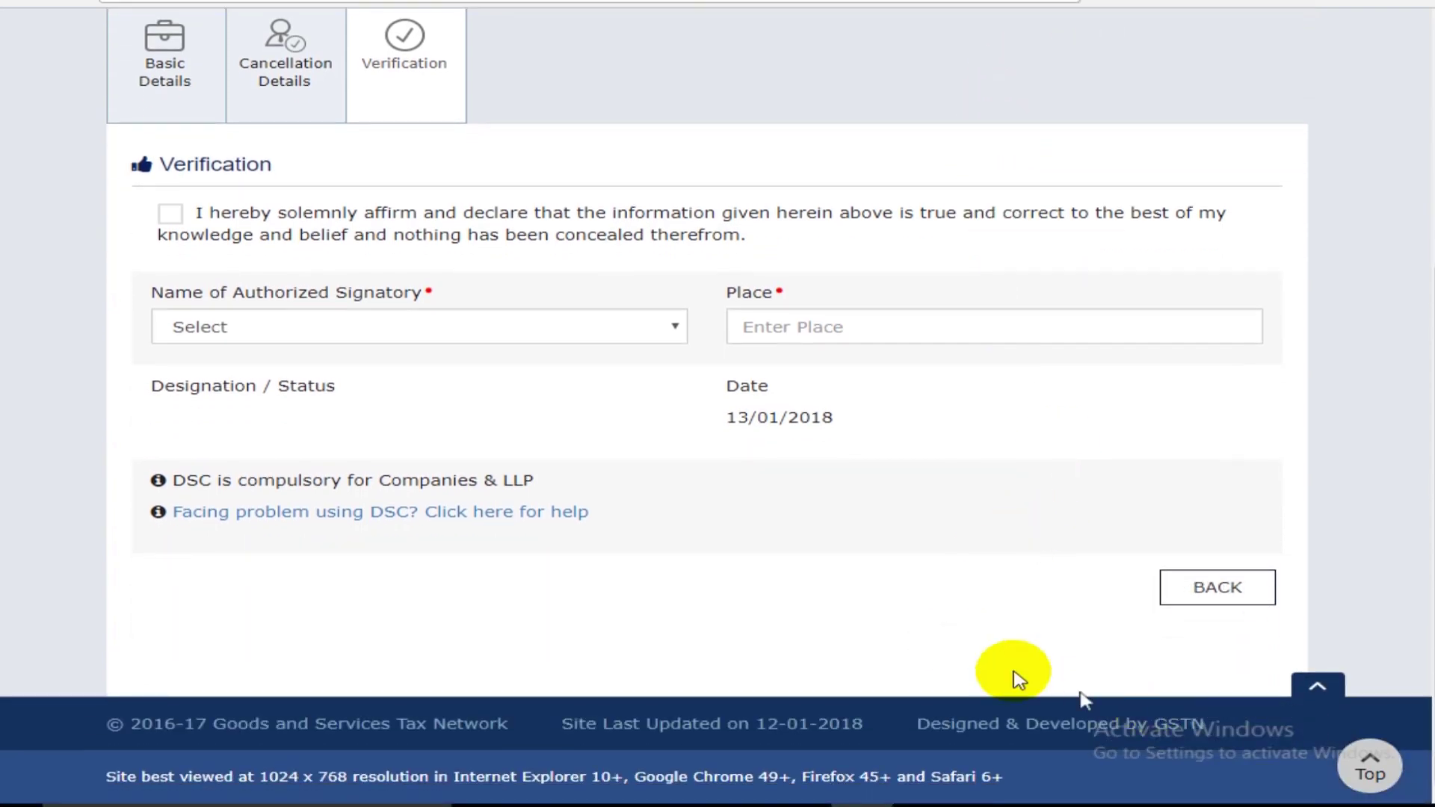
pyautogui.scroll(3, 523, 468)
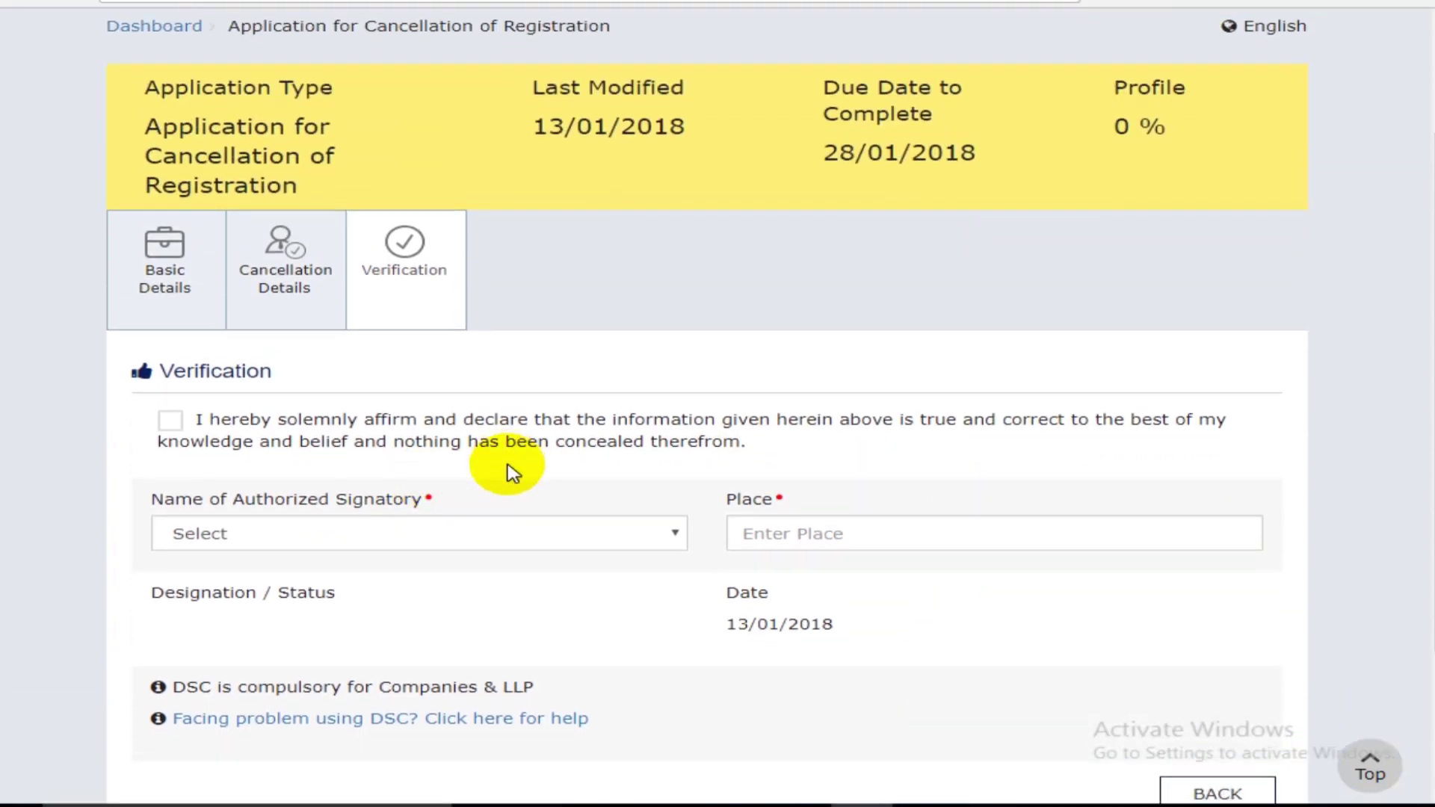
pyautogui.scroll(-1, 516, 468)
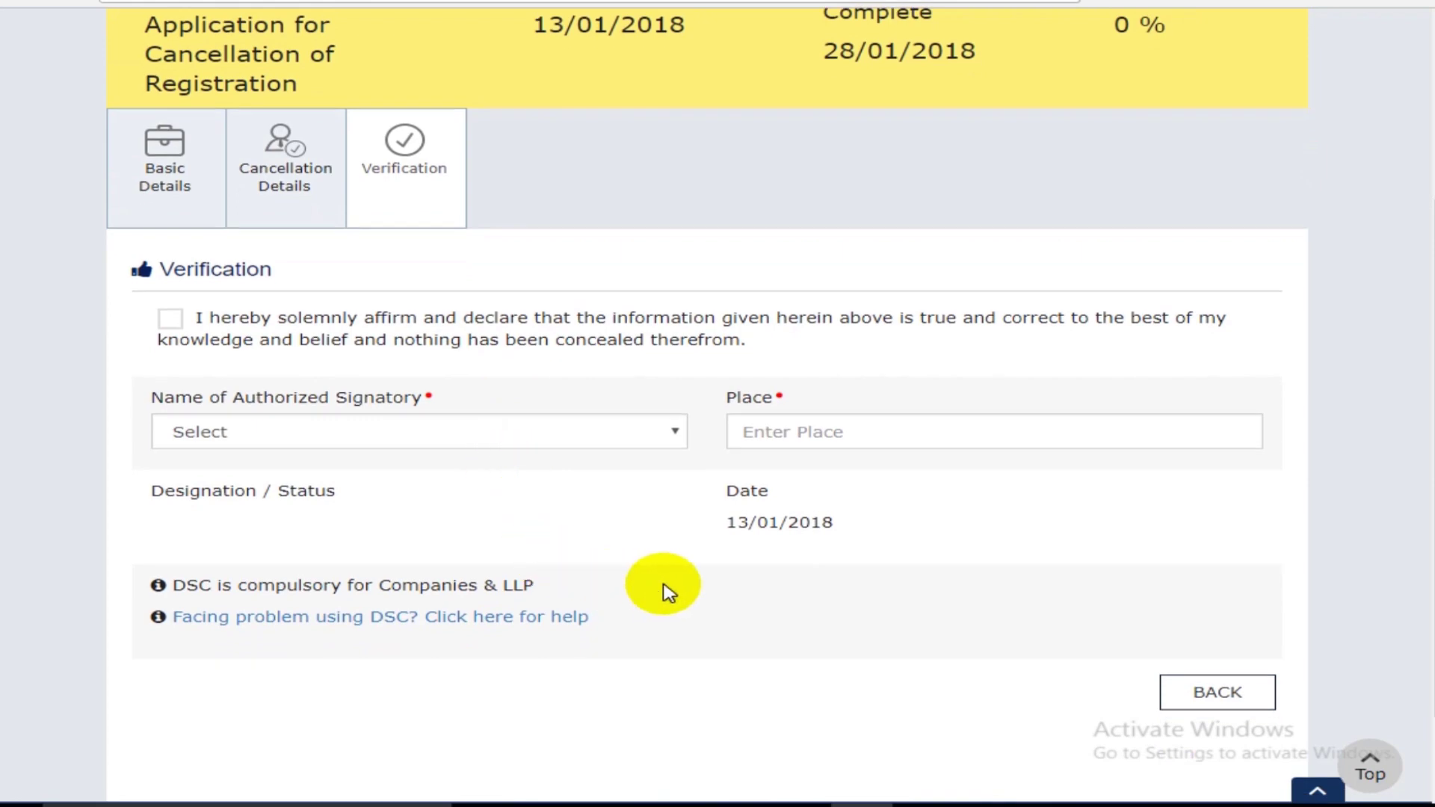
# Step: Tick the declaration that the information given is true and correct, and clear it again
pyautogui.click(172, 323)
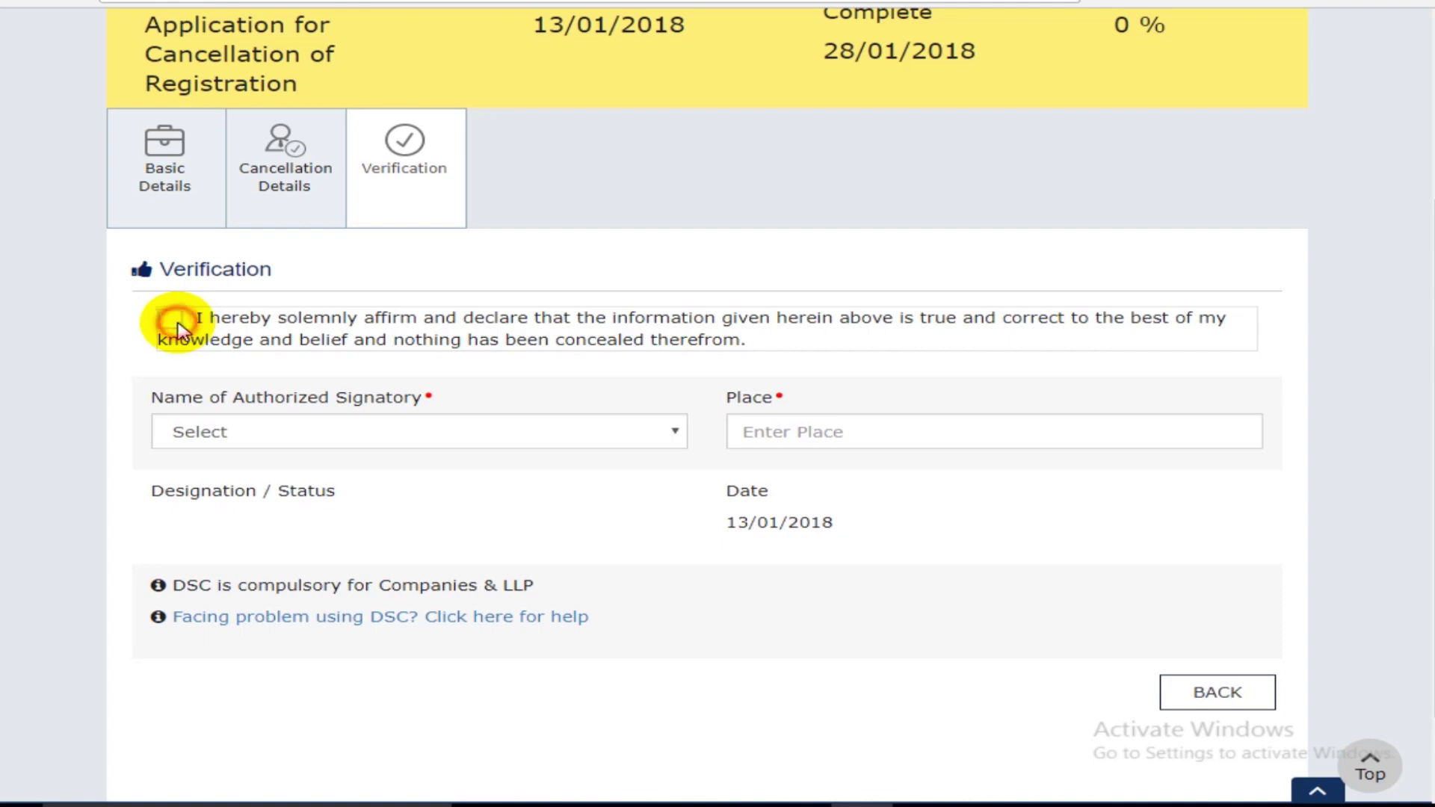
pyautogui.click(177, 325)
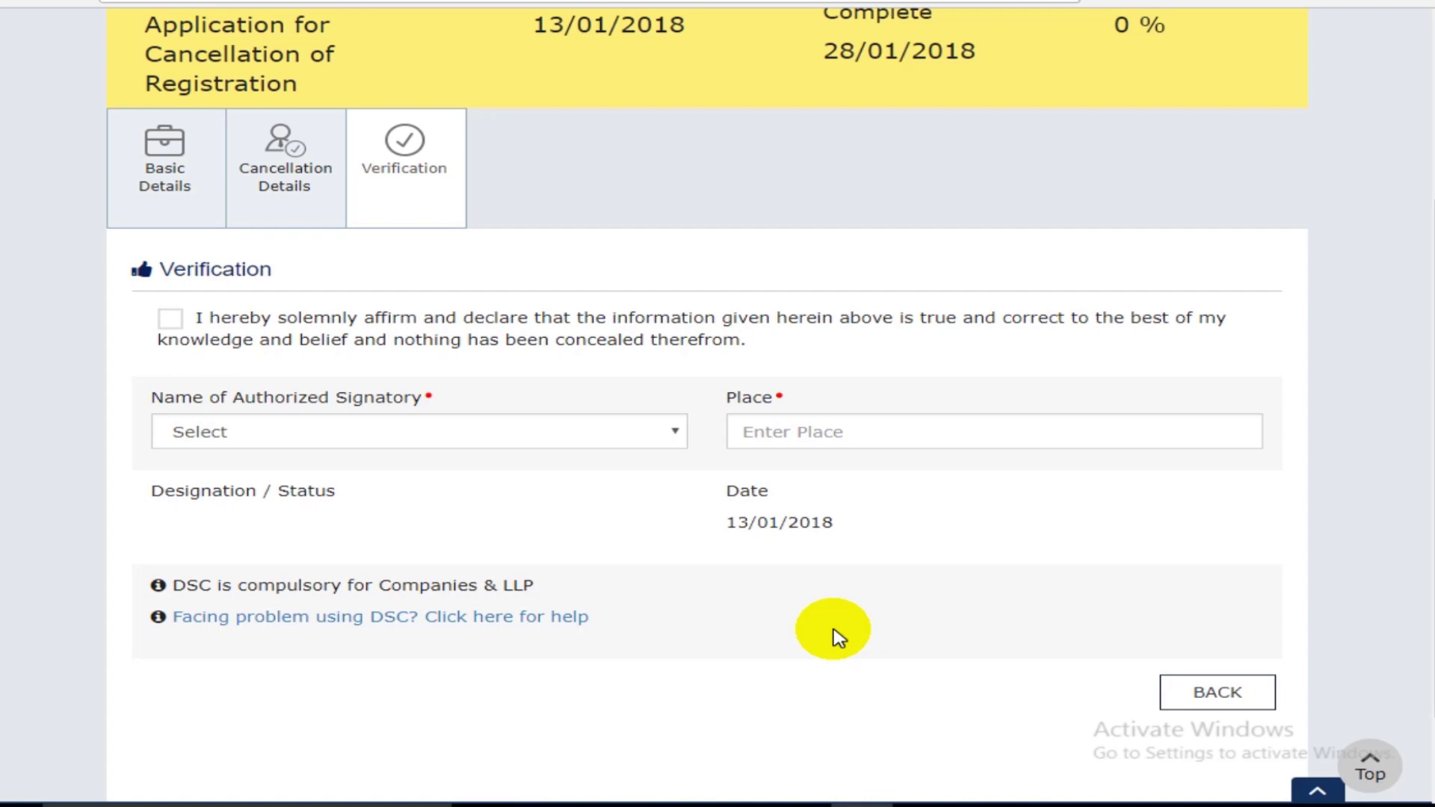
pyautogui.scroll(3, 836, 636)
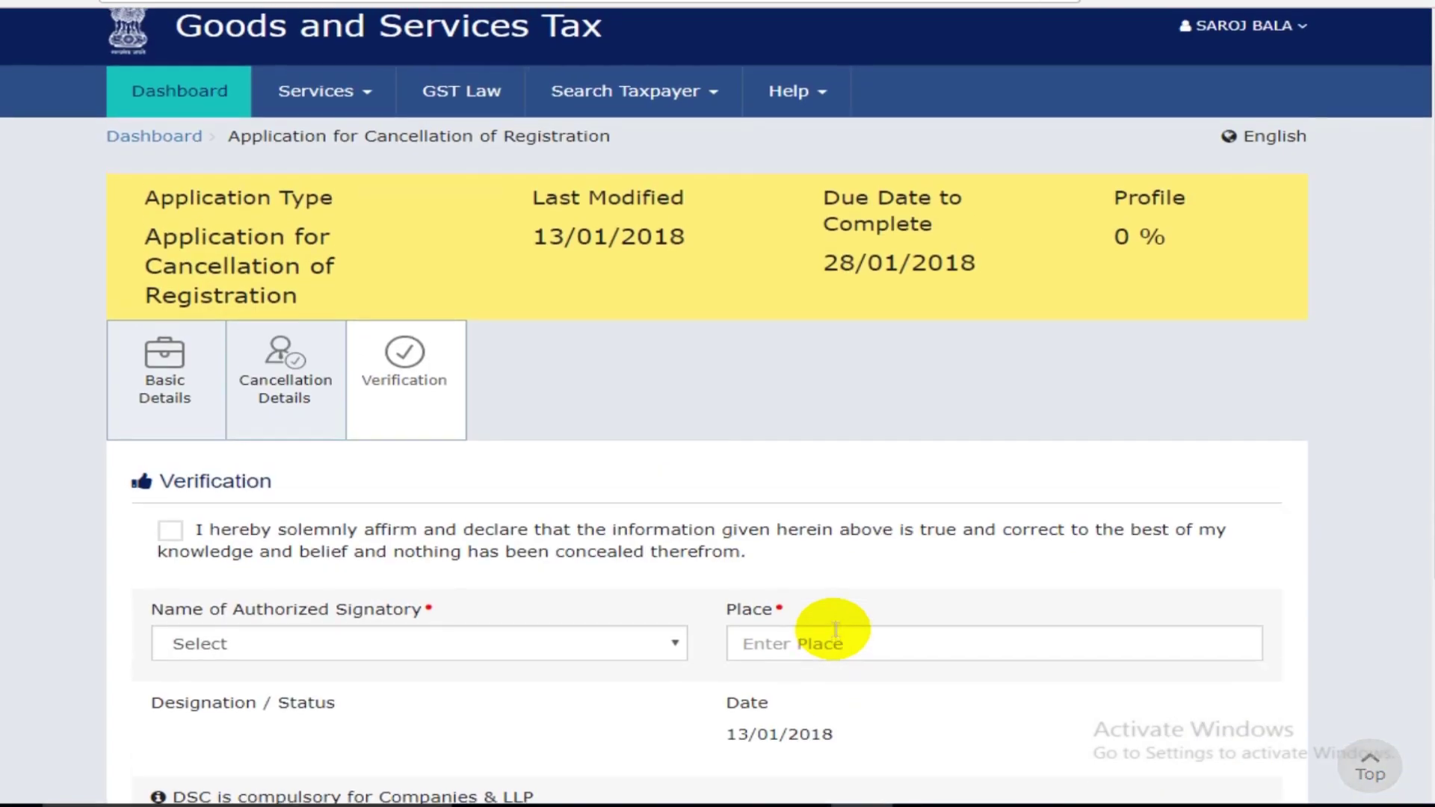